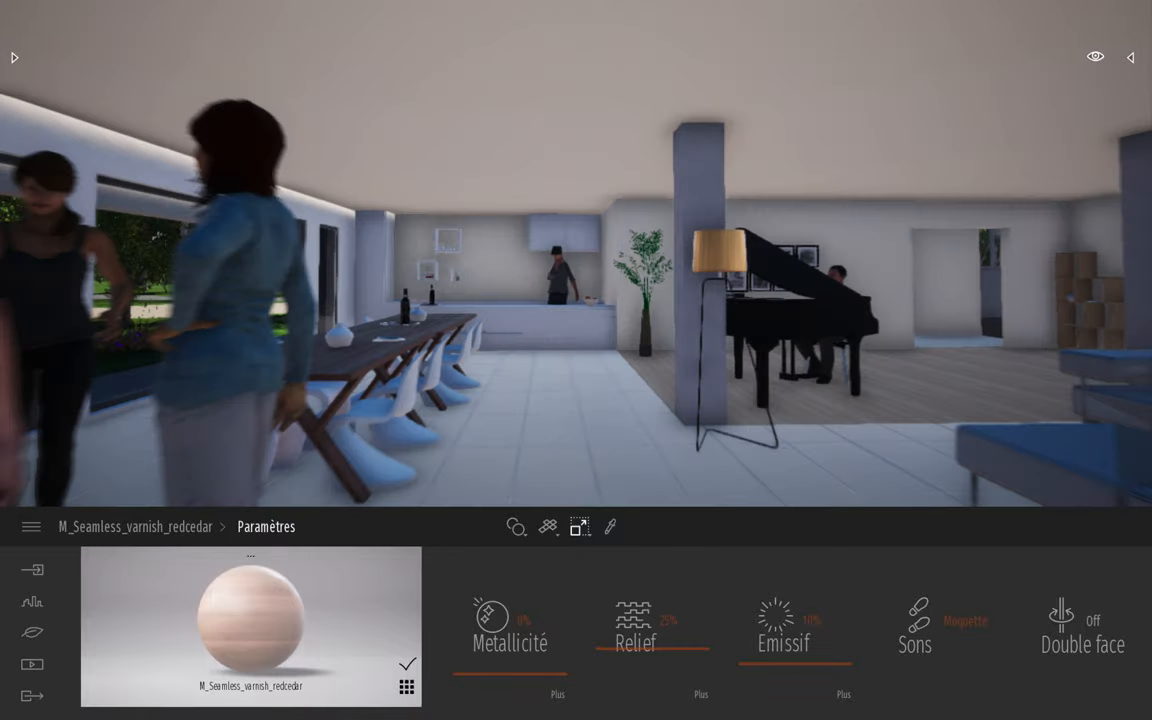
# Sample the Clear glass material from a living-room window pane with the material picker
pyautogui.press('Up')
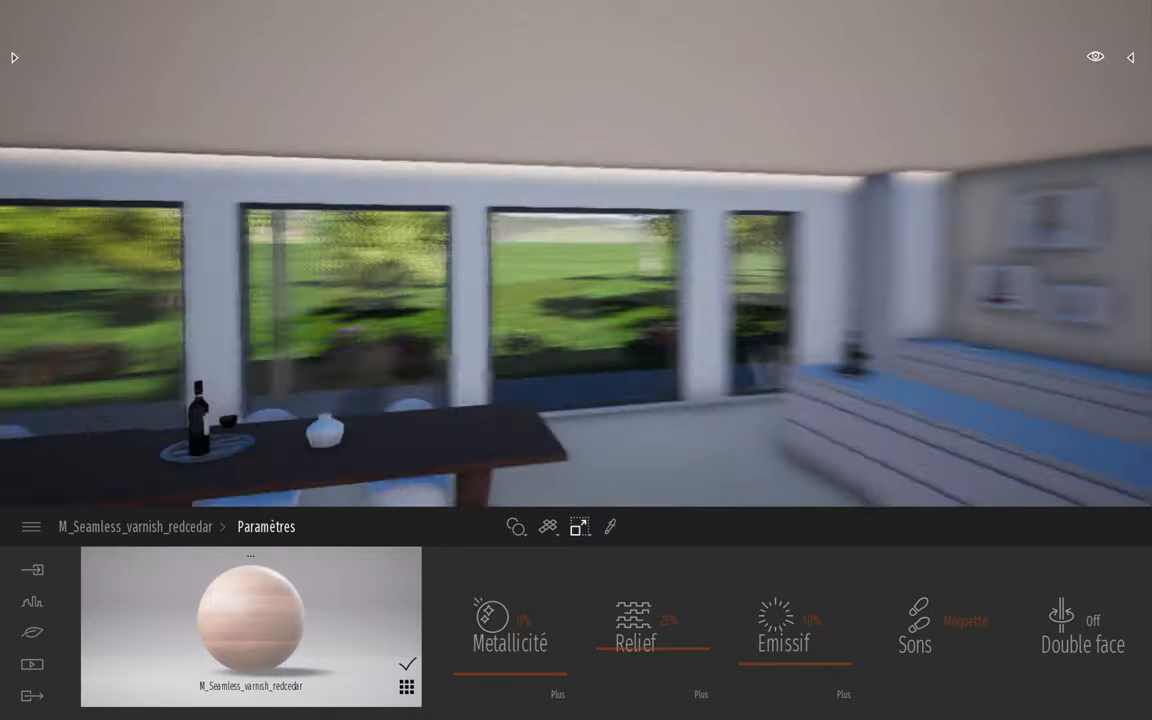
pyautogui.press('Down')
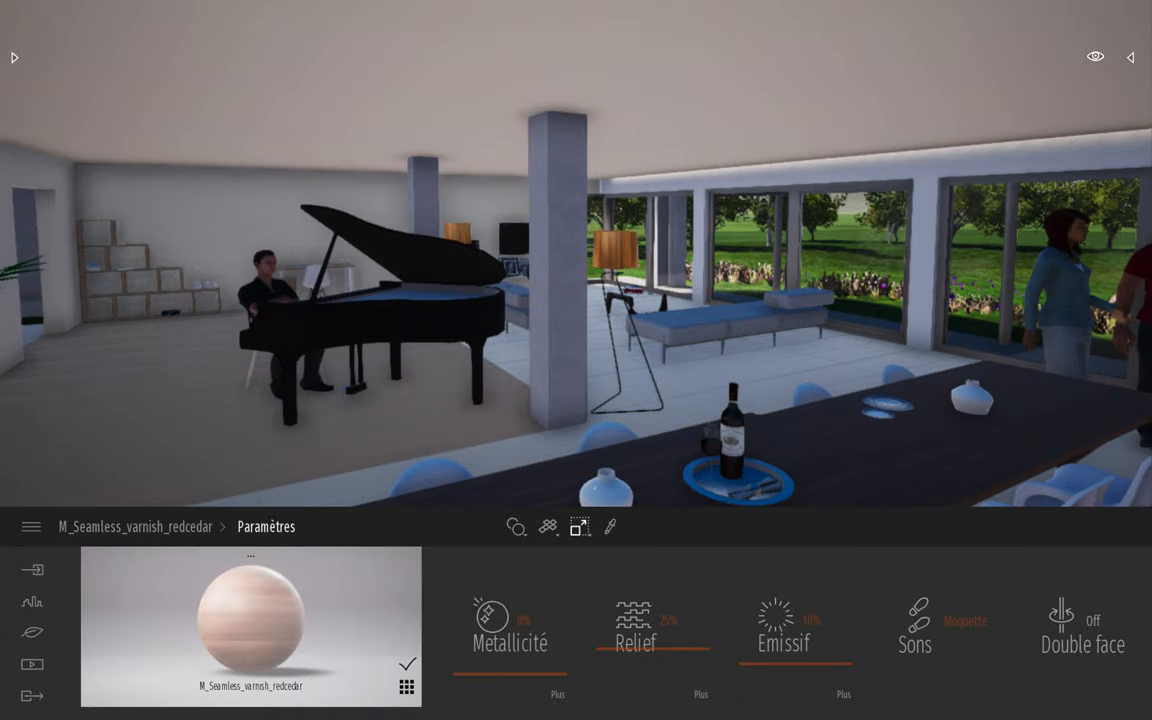
pyautogui.press('Up')
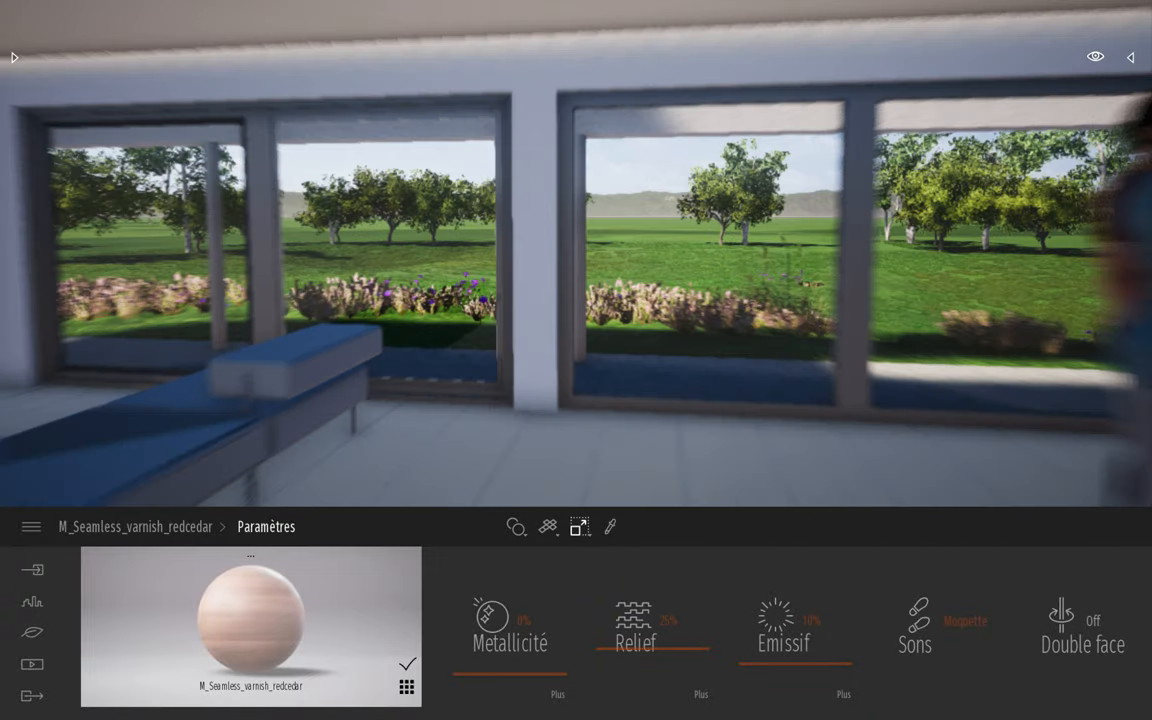
pyautogui.press('Left')
pyautogui.moveTo(440, 221); pyautogui.dragTo(546, 221, button='right')
pyautogui.press('Down')
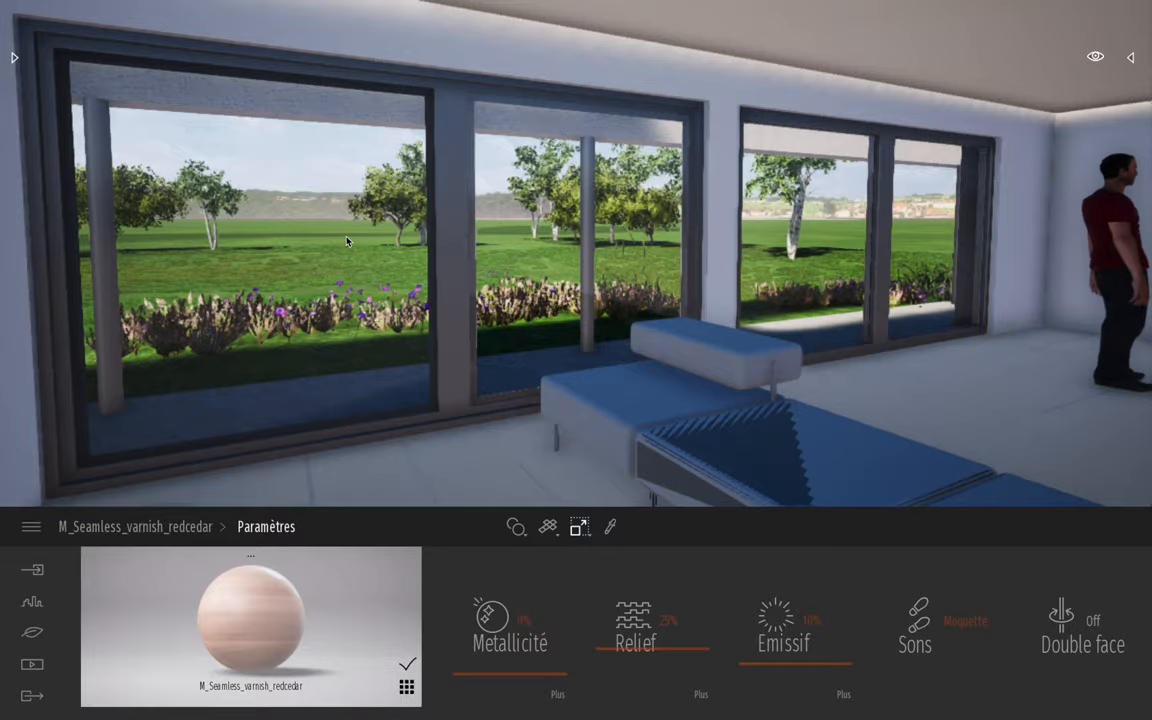
pyautogui.press('Down')
pyautogui.press('Left')
pyautogui.press('Left')
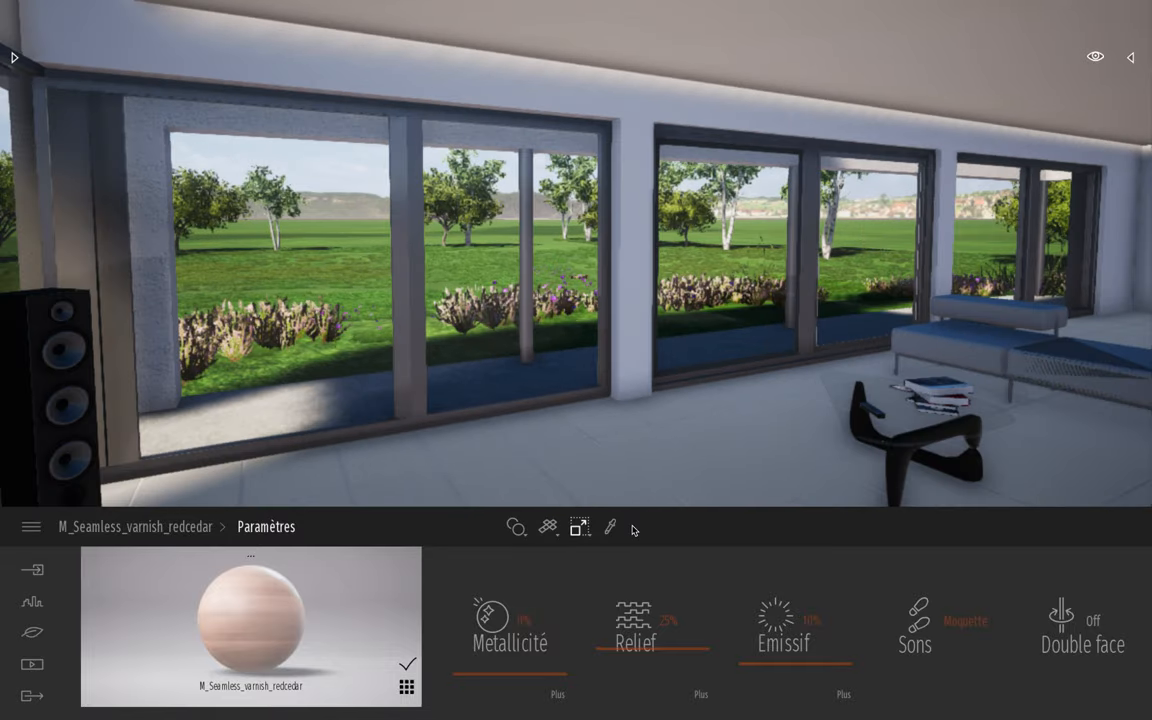
pyautogui.click(610, 527)
pyautogui.press('Right')
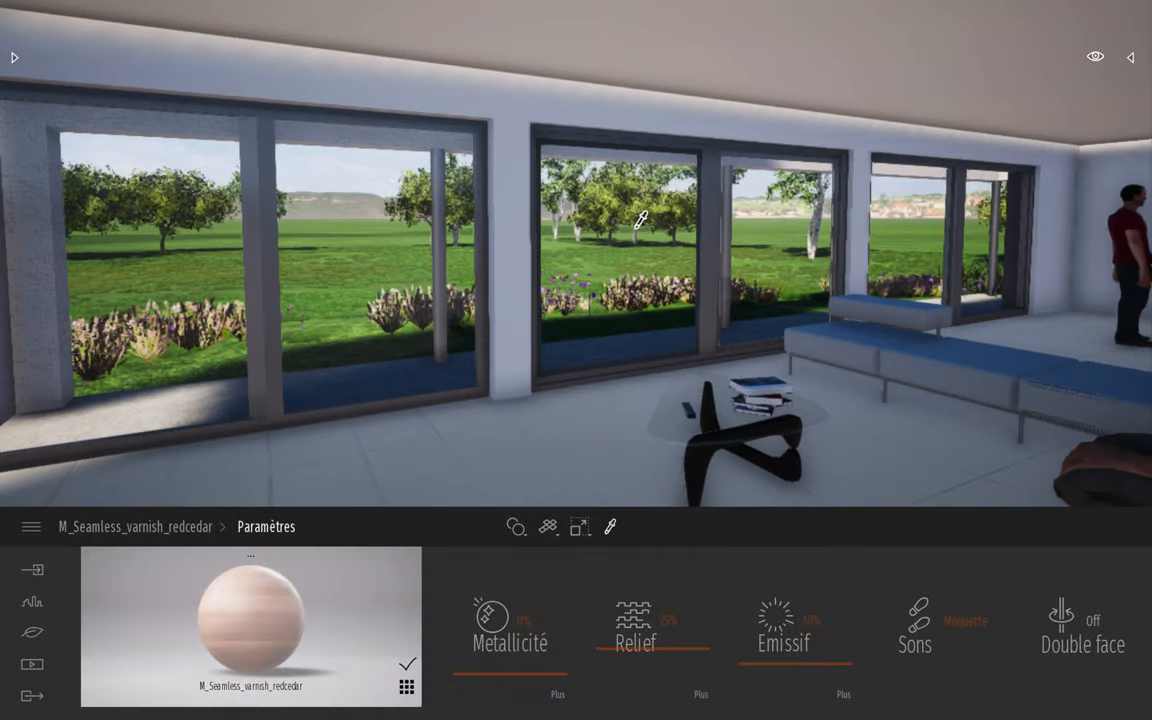
pyautogui.click(642, 228)
# Set the opacity of the Clear glass material to 28%
pyautogui.press('Up')
pyautogui.press('Right')
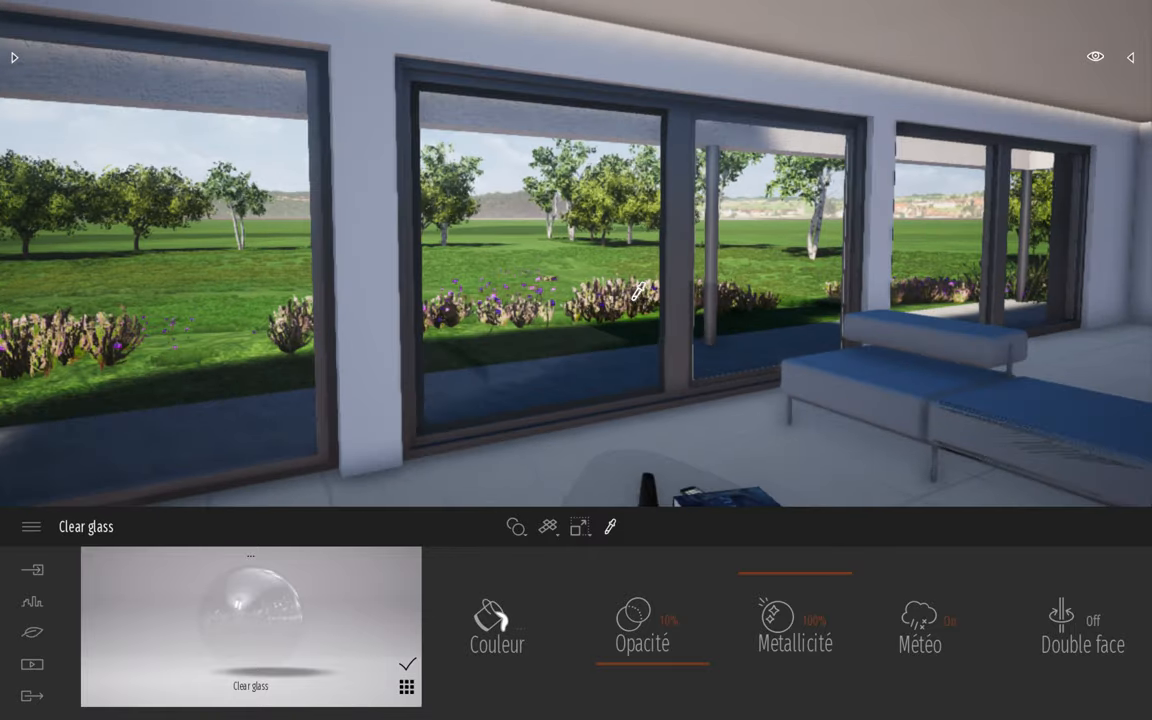
pyautogui.press('Right')
pyautogui.press('Right')
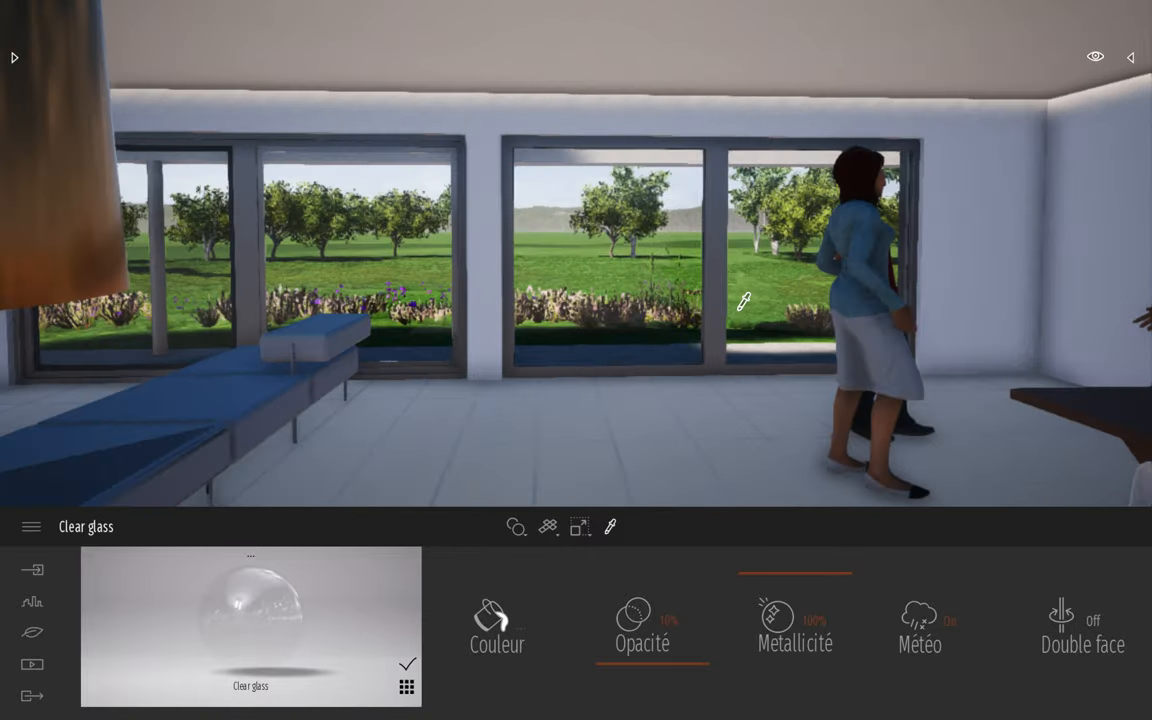
pyautogui.press('Up')
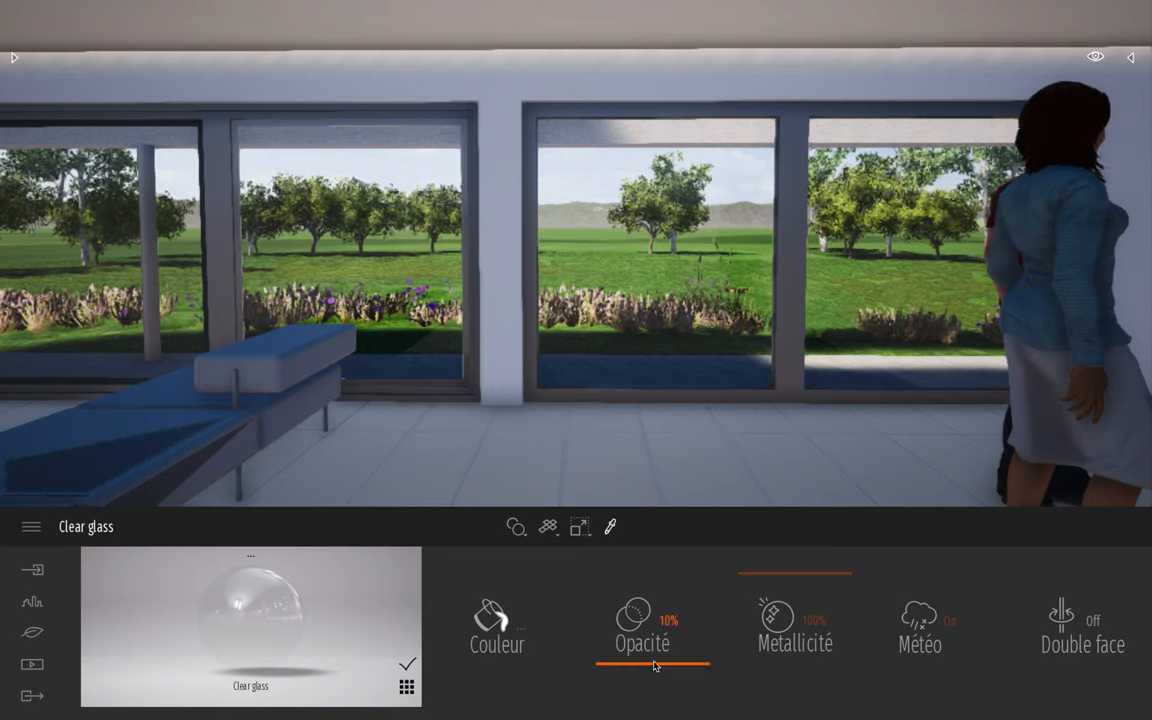
pyautogui.moveTo(651, 668); pyautogui.dragTo(652, 648)
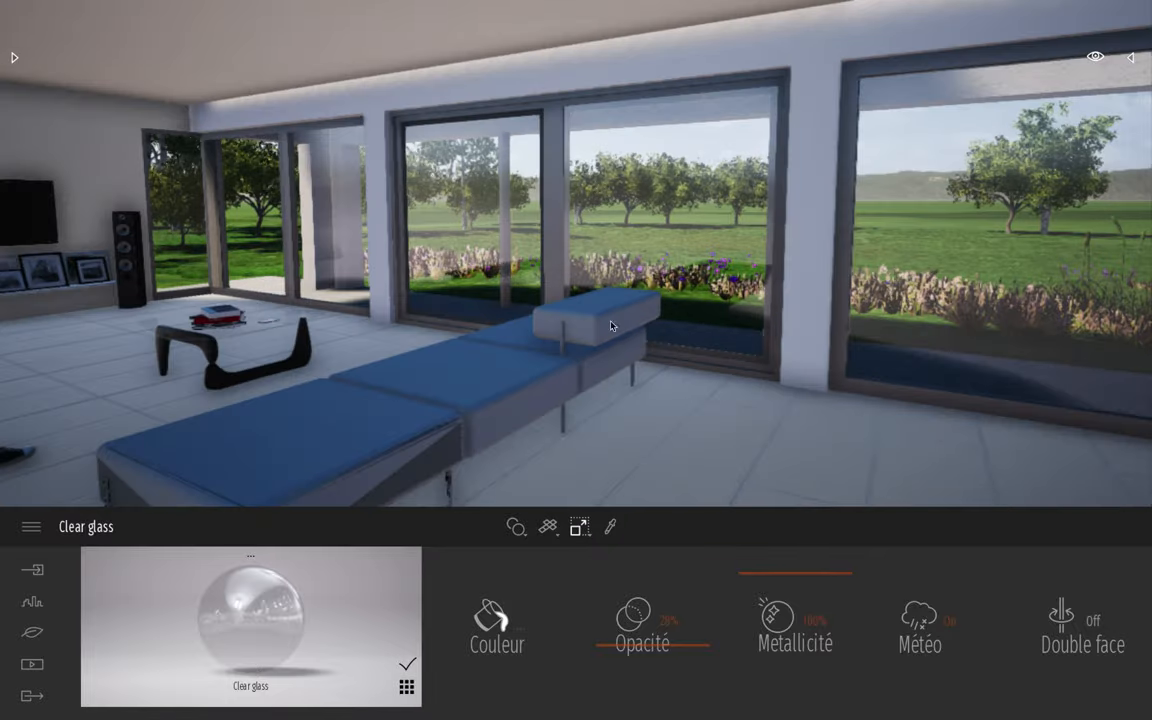
# Examine the reflections on the living-room windows from several viewing angles
pyautogui.scroll(3, 416, 396)
pyautogui.scroll(-3, 628, 295)
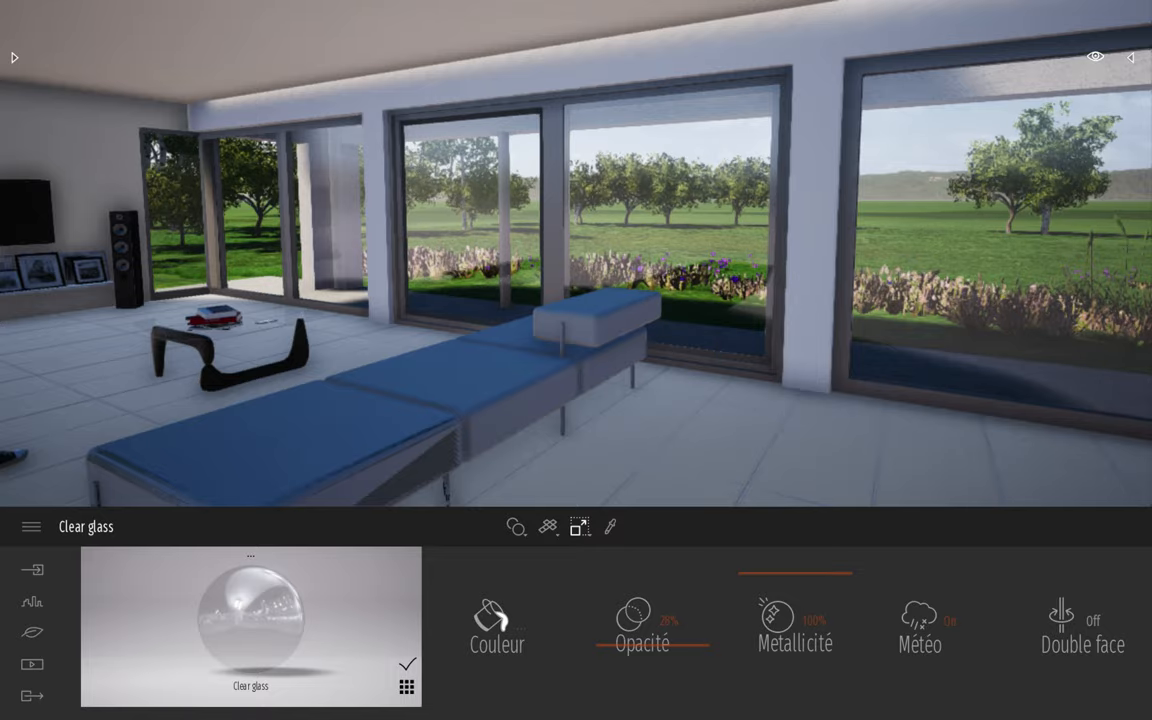
pyautogui.moveTo(675, 231); pyautogui.dragTo(790, 225, button='right')
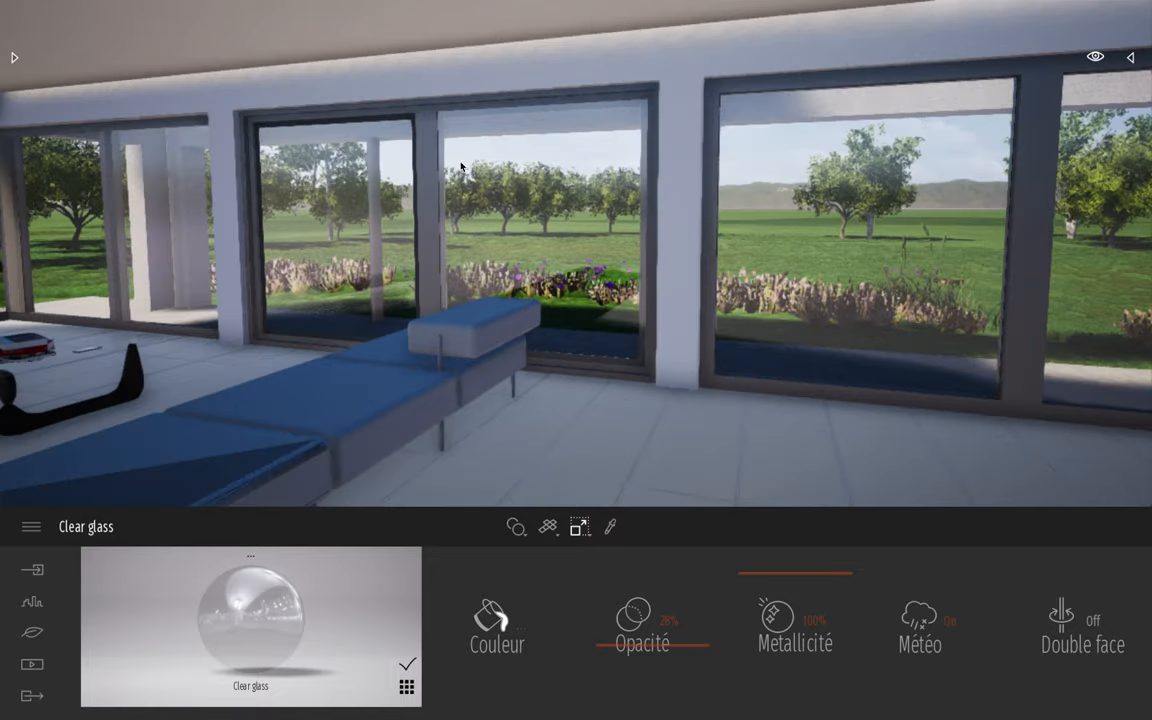
pyautogui.moveTo(739, 222); pyautogui.dragTo(850, 222, button='right')
pyautogui.moveTo(739, 222); pyautogui.dragTo(850, 222, button='middle')
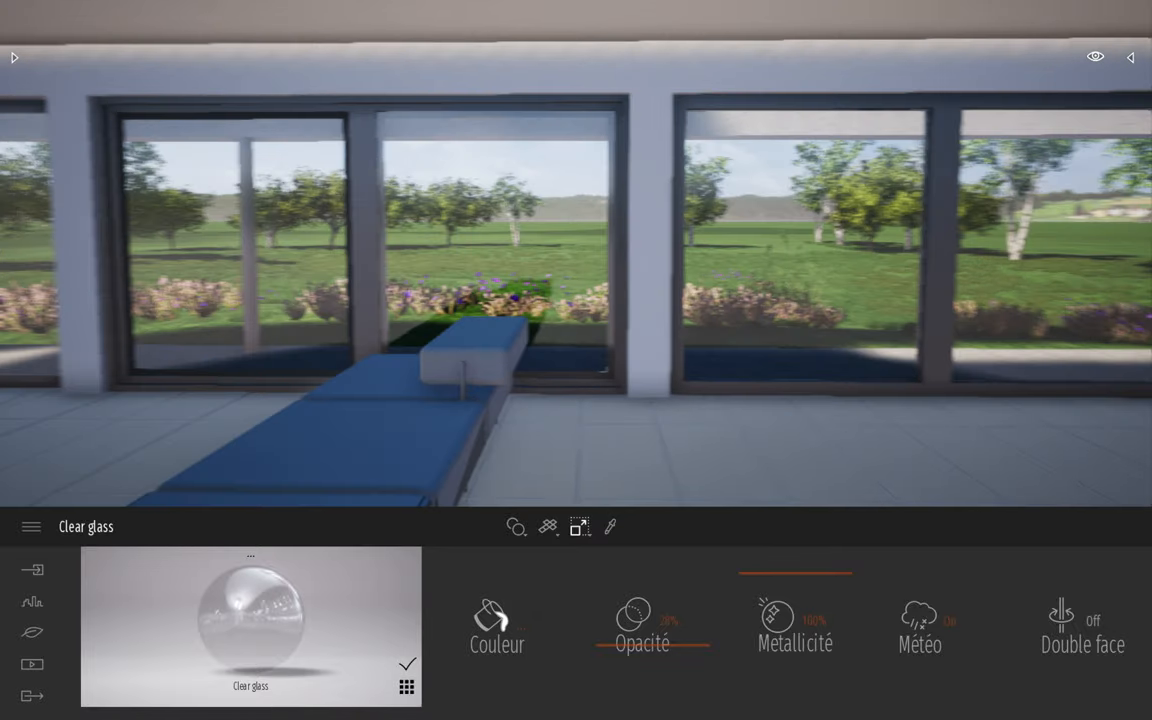
pyautogui.scroll(2, 739, 222)
pyautogui.press('Down')
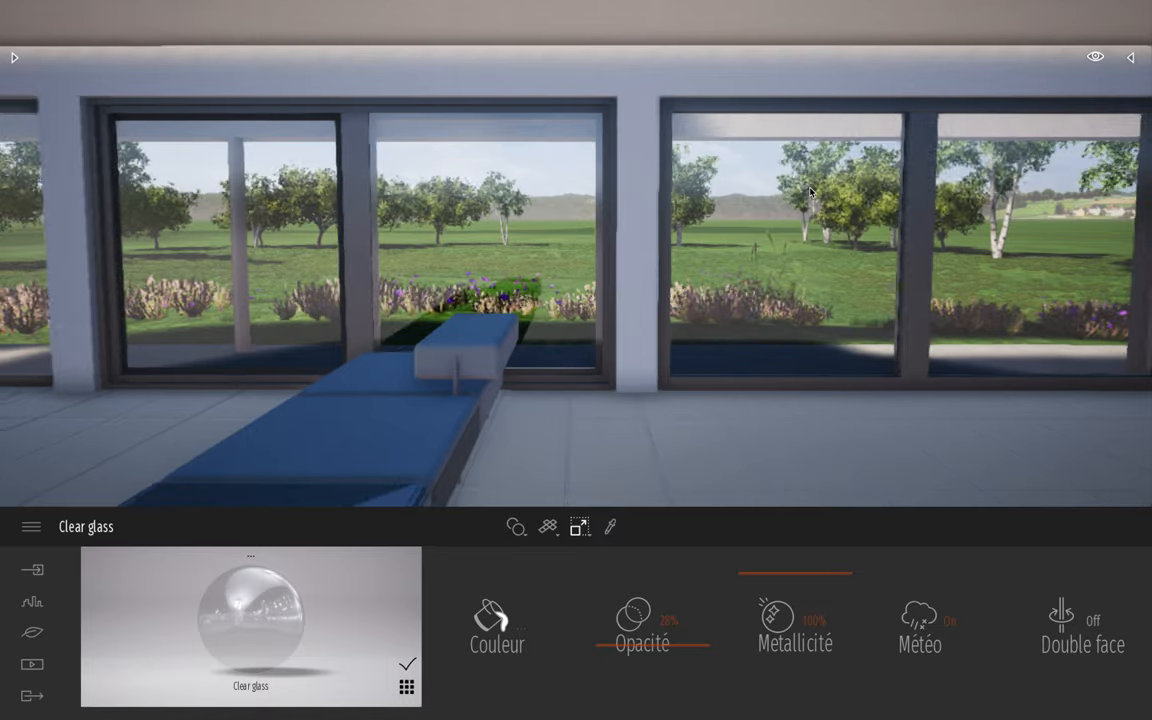
pyautogui.press('Right')
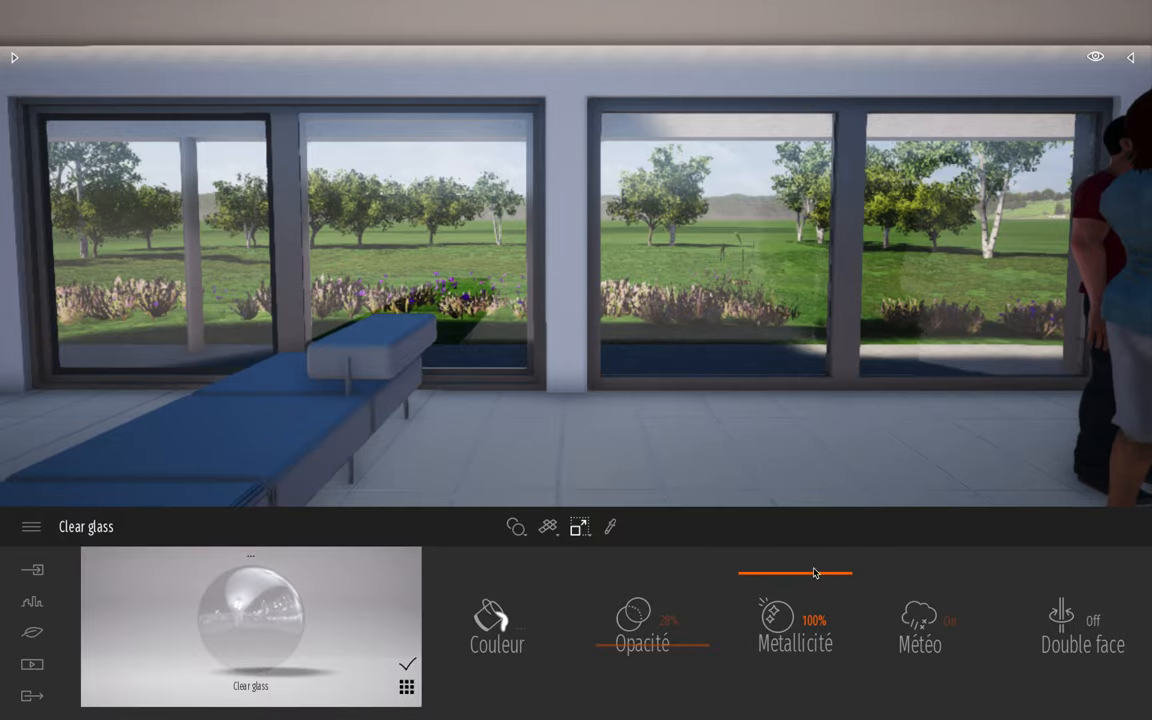
# Set the Clear glass metallicity to 100% and its colour to a very light neutral tone, accepting the colour palette
pyautogui.moveTo(809, 577)
pyautogui.mouseDown()
pyautogui.moveTo(812, 522)
pyautogui.moveTo(820, 661)
pyautogui.moveTo(797, 556)
pyautogui.mouseUp()
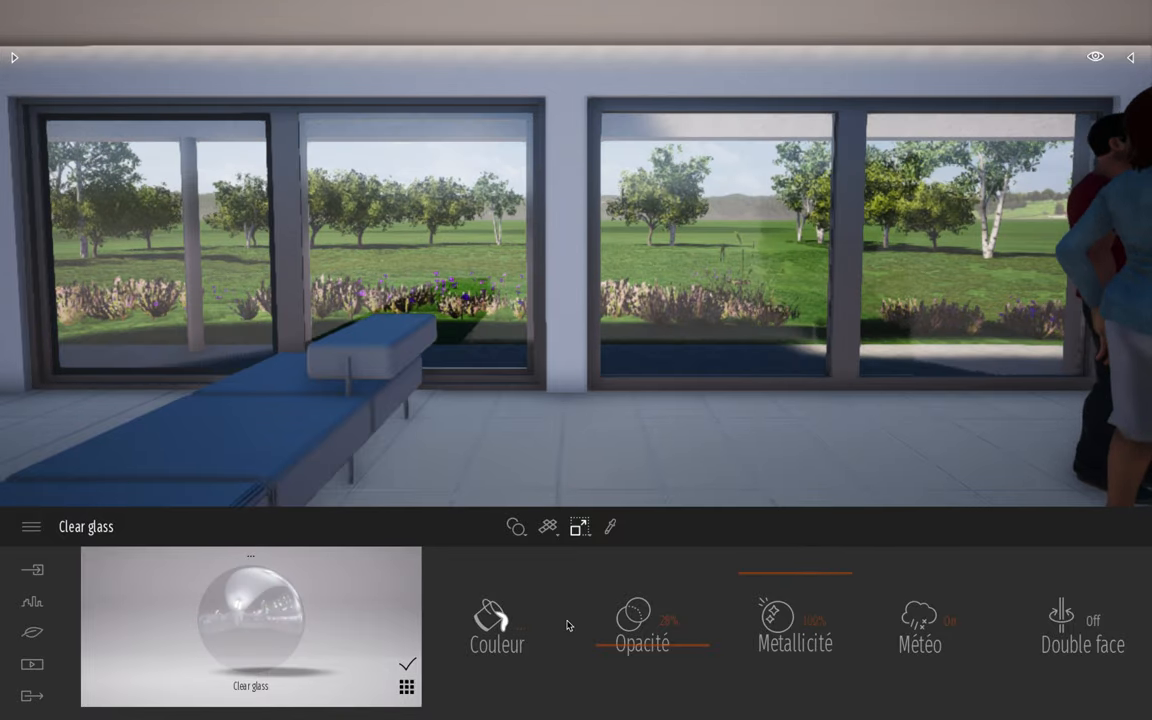
pyautogui.click(529, 632)
pyautogui.moveTo(587, 197); pyautogui.dragTo(264, 194)
pyautogui.click(233, 278)
pyautogui.click(233, 238)
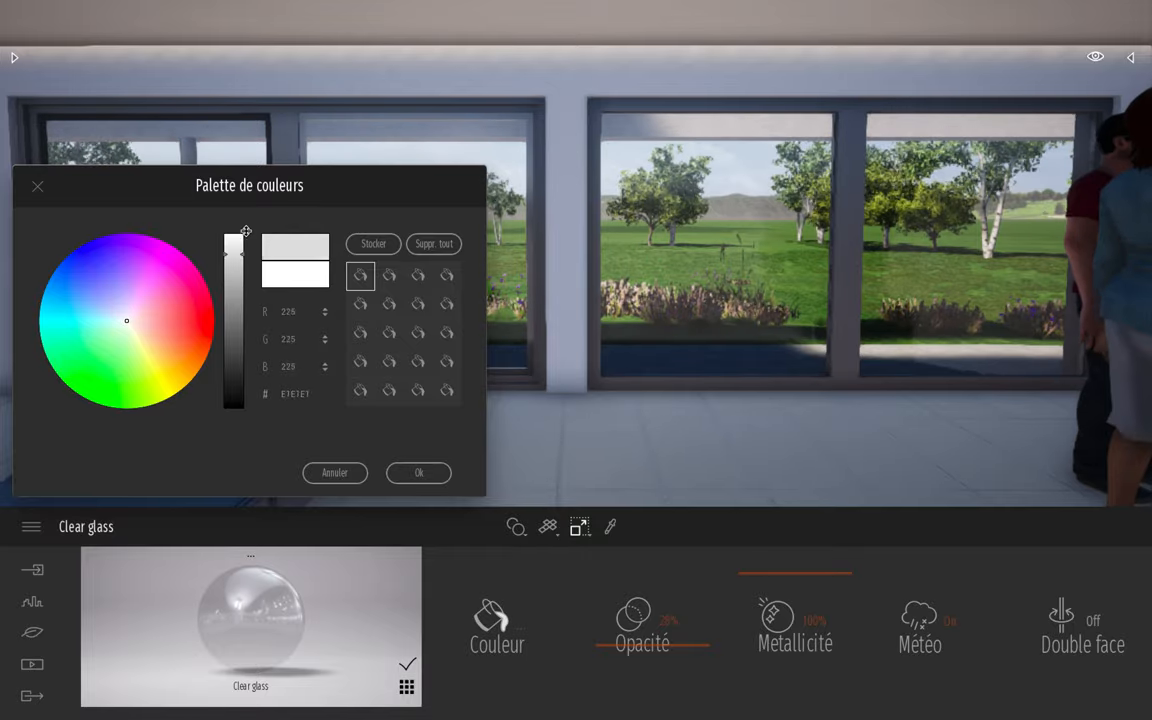
pyautogui.click(416, 473)
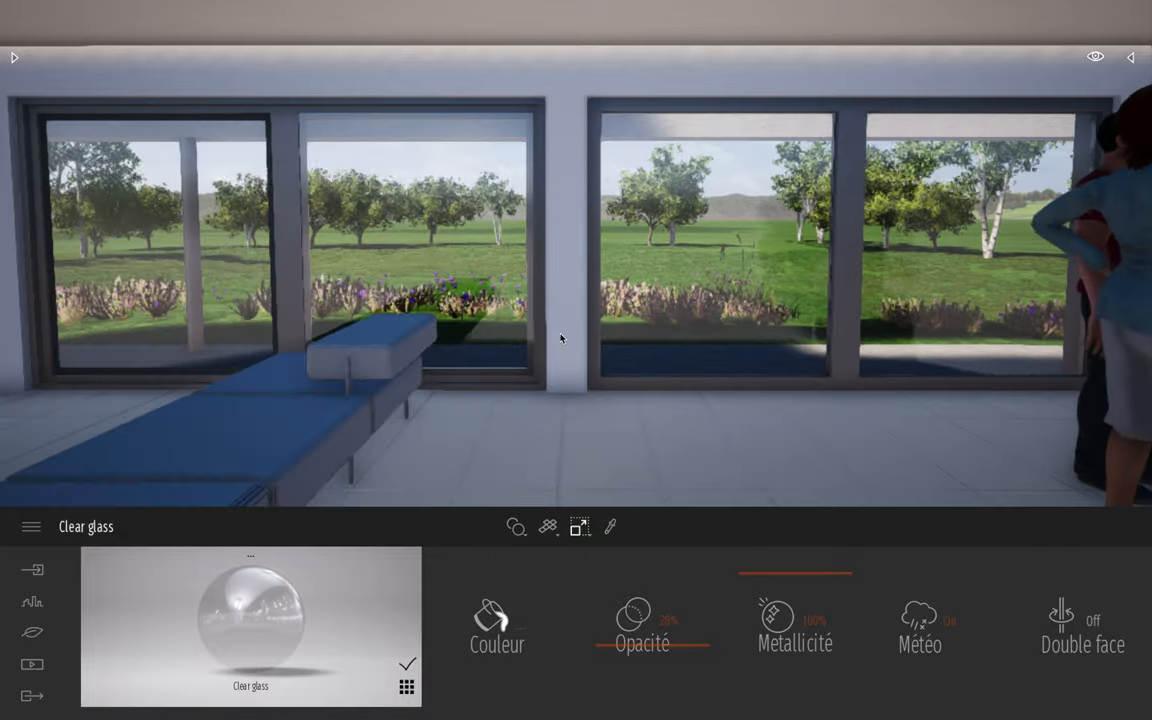
# Place a Box Reflection Probe from the library's reflection volumes on the living-room floor in front of the windows
pyautogui.click(14, 59)
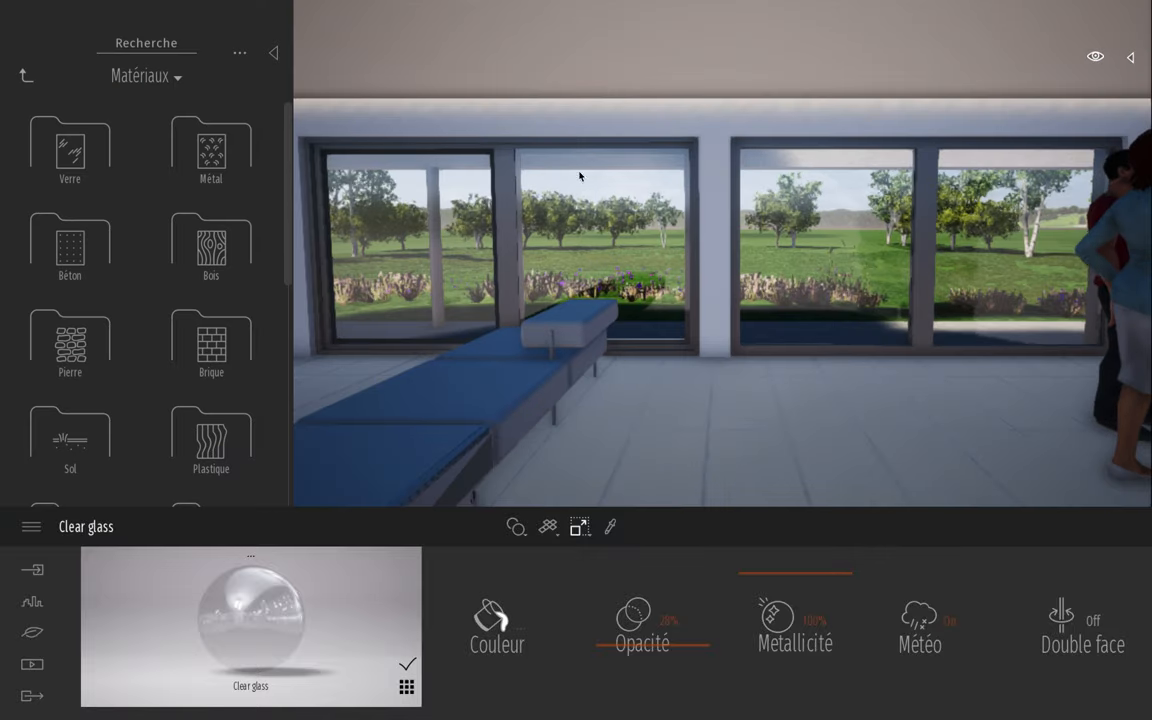
pyautogui.scroll(-6, 211, 188)
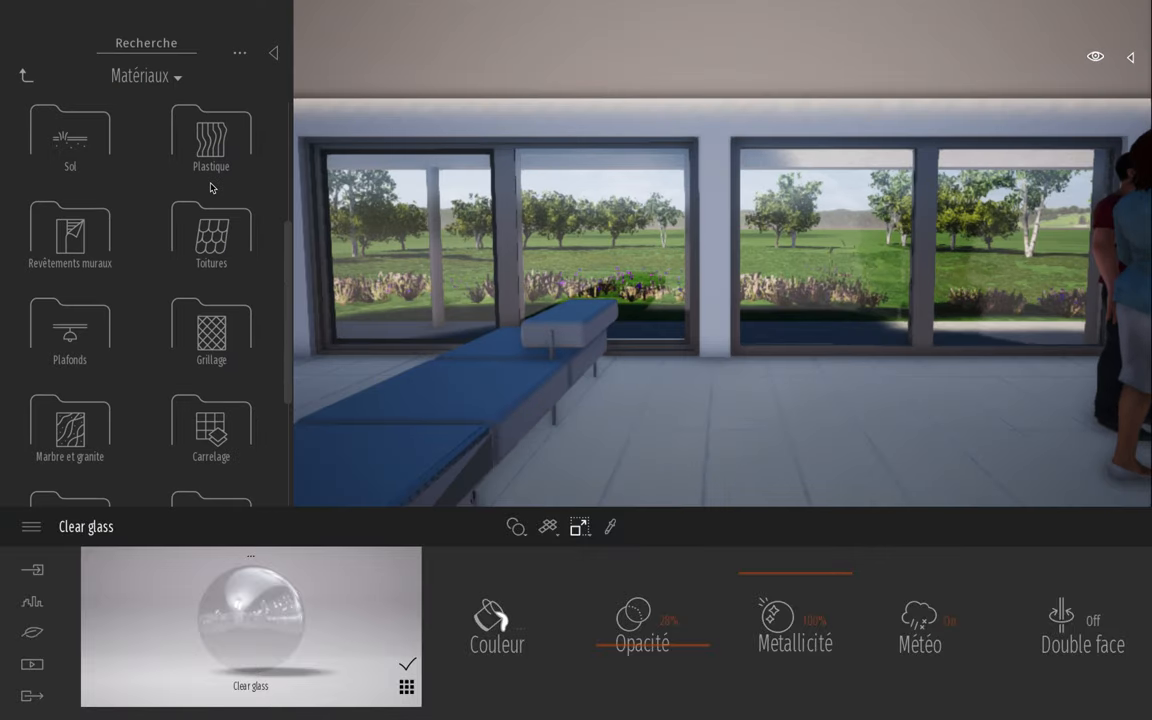
pyautogui.scroll(6, 201, 188)
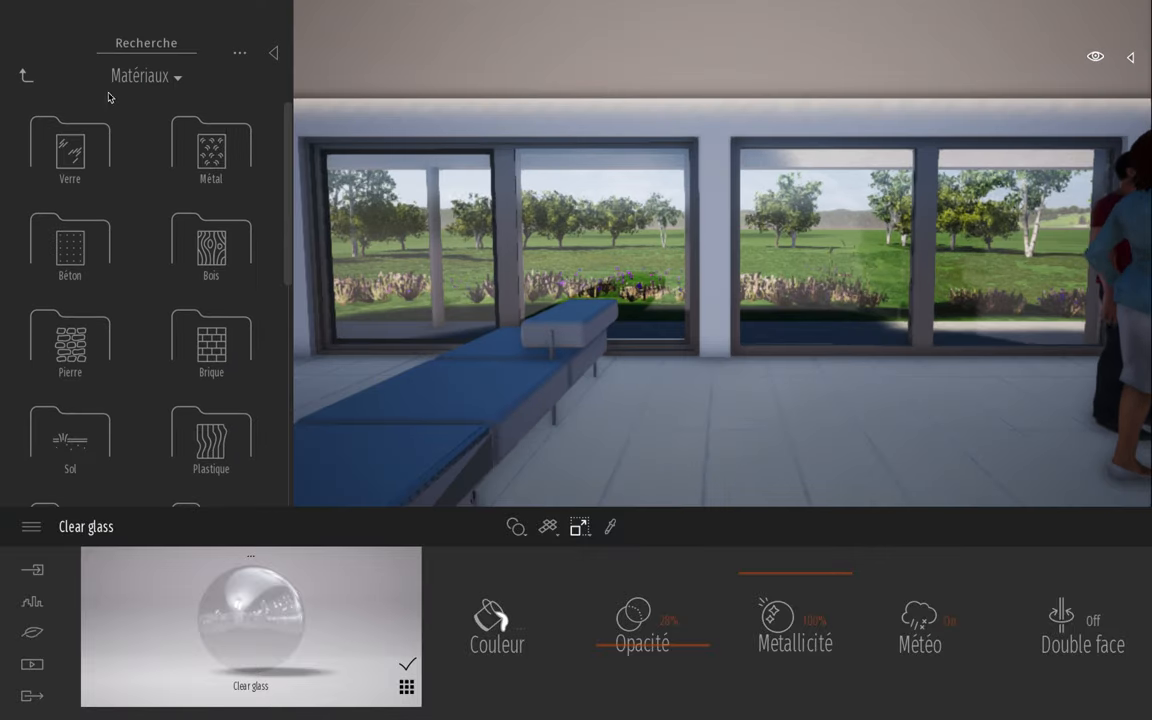
pyautogui.click(29, 79)
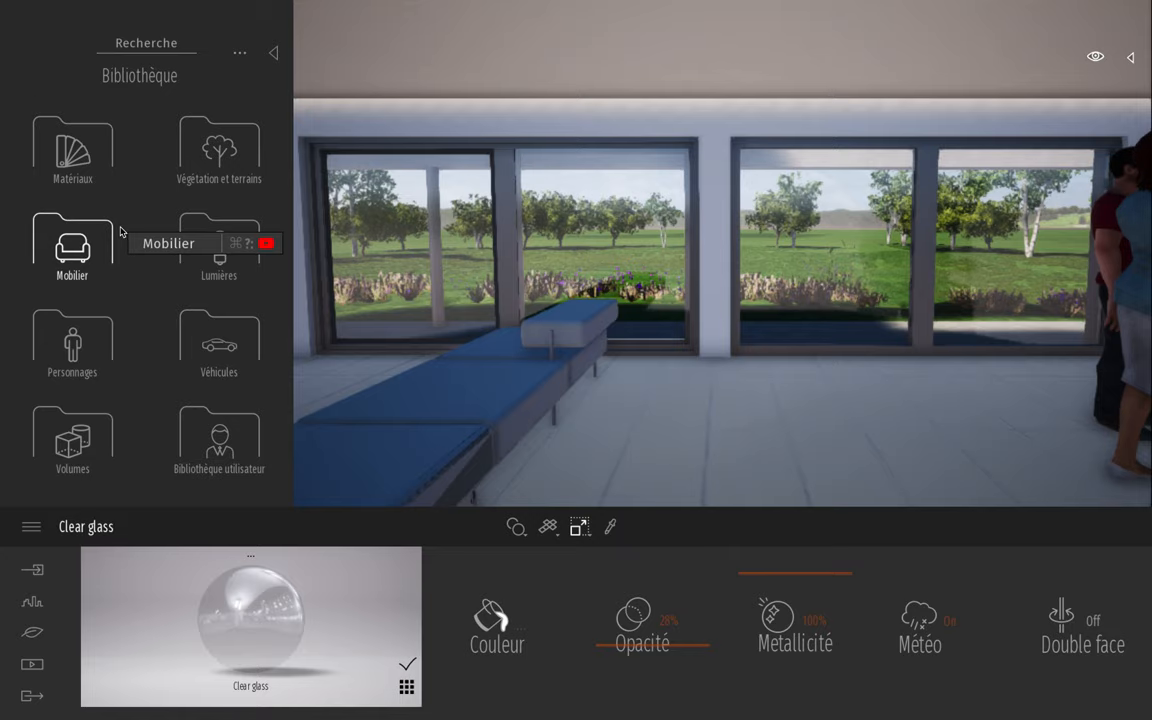
pyautogui.click(111, 440)
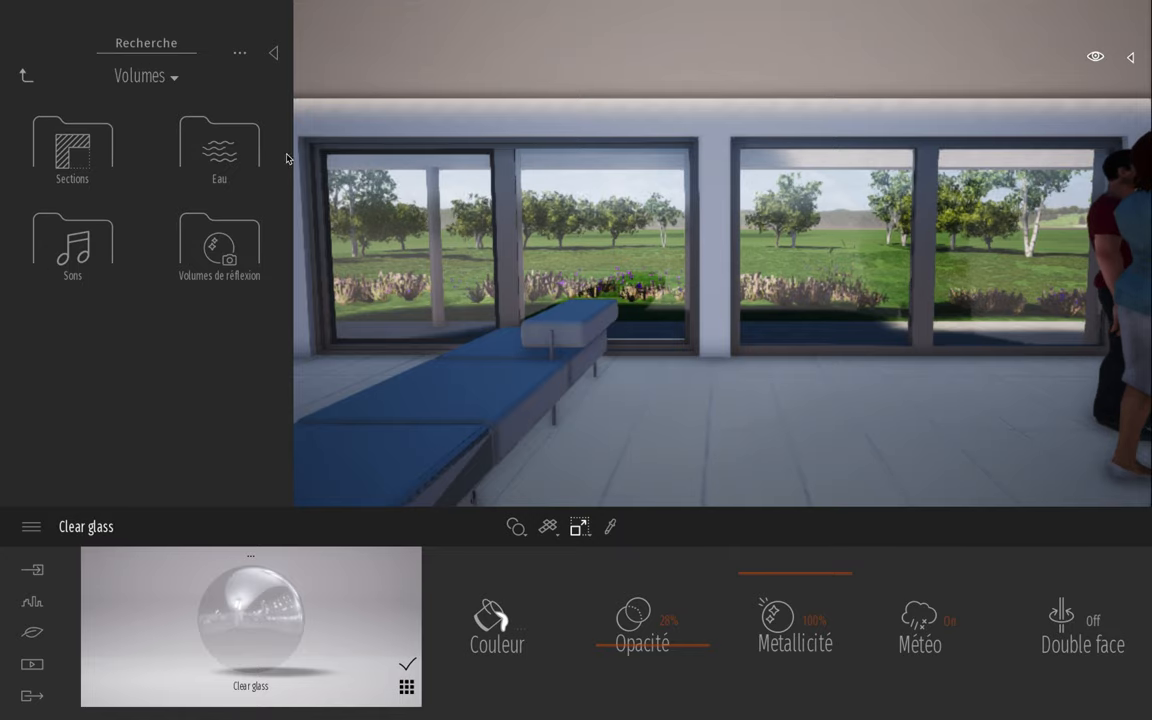
pyautogui.click(229, 248)
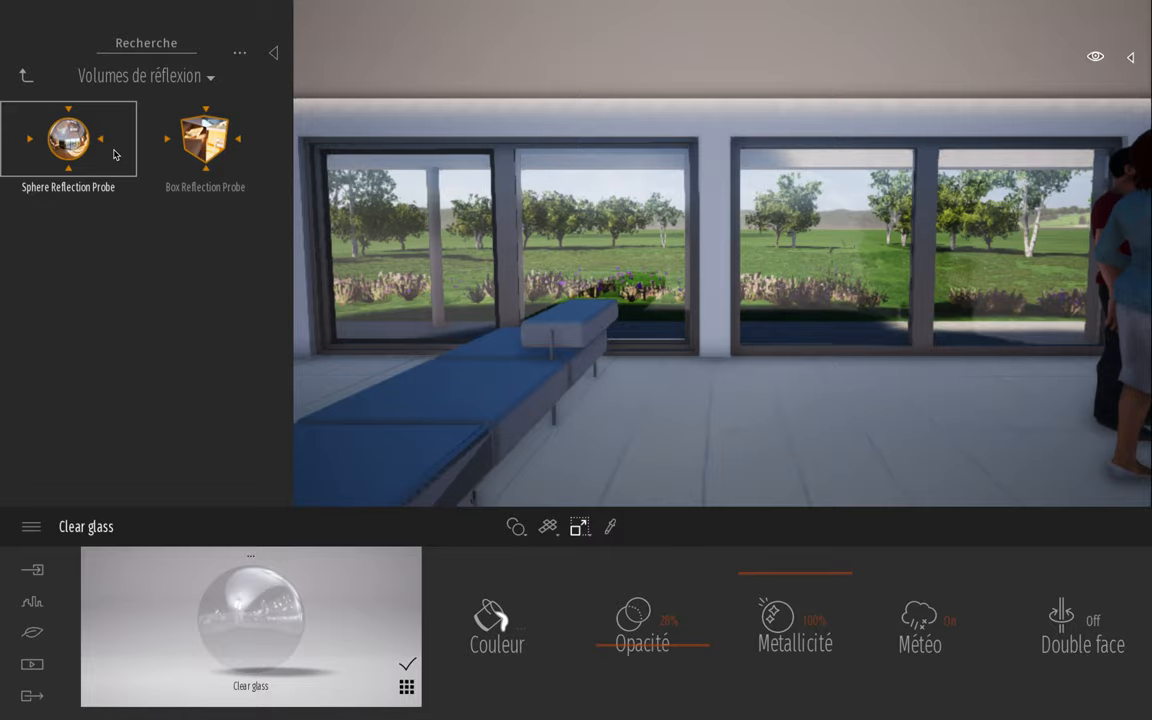
pyautogui.moveTo(212, 138); pyautogui.dragTo(843, 438)
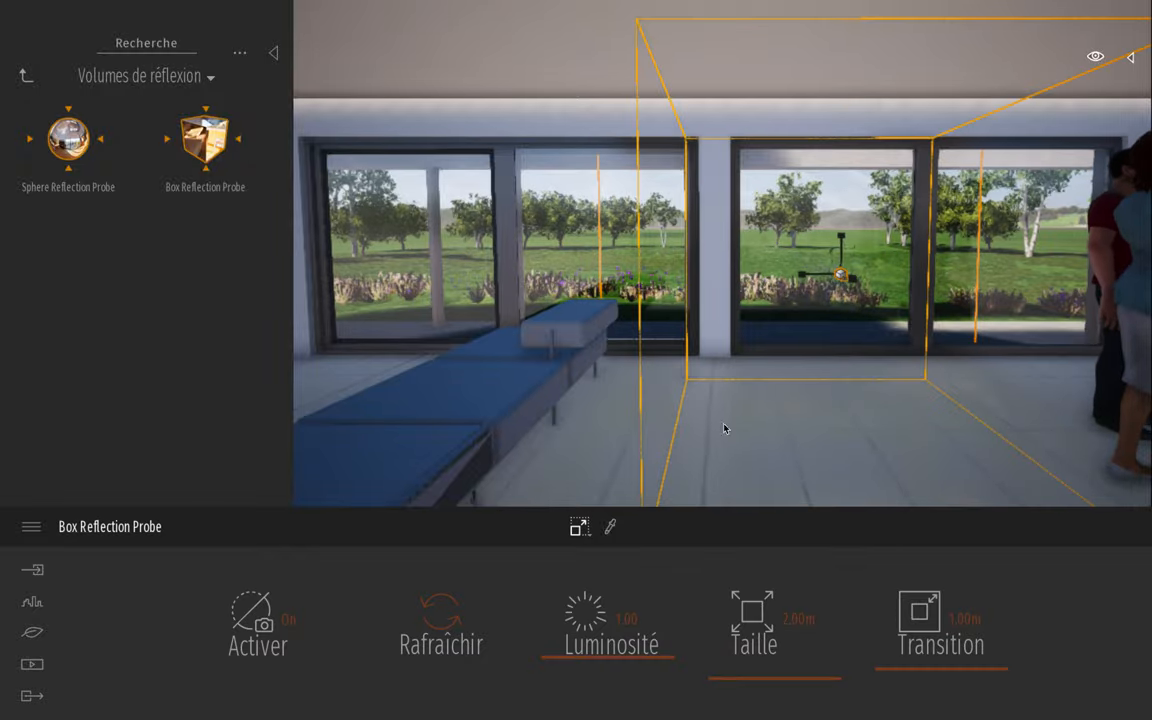
# Set the size of the Box Reflection Probe to 14.99 m
pyautogui.moveTo(725, 429)
pyautogui.mouseDown(button='right')
pyautogui.moveTo(880, 432)
pyautogui.moveTo(755, 396)
pyautogui.moveTo(752, 450)
pyautogui.moveTo(741, 437)
pyautogui.mouseUp(button='right')
pyautogui.moveTo(758, 668)
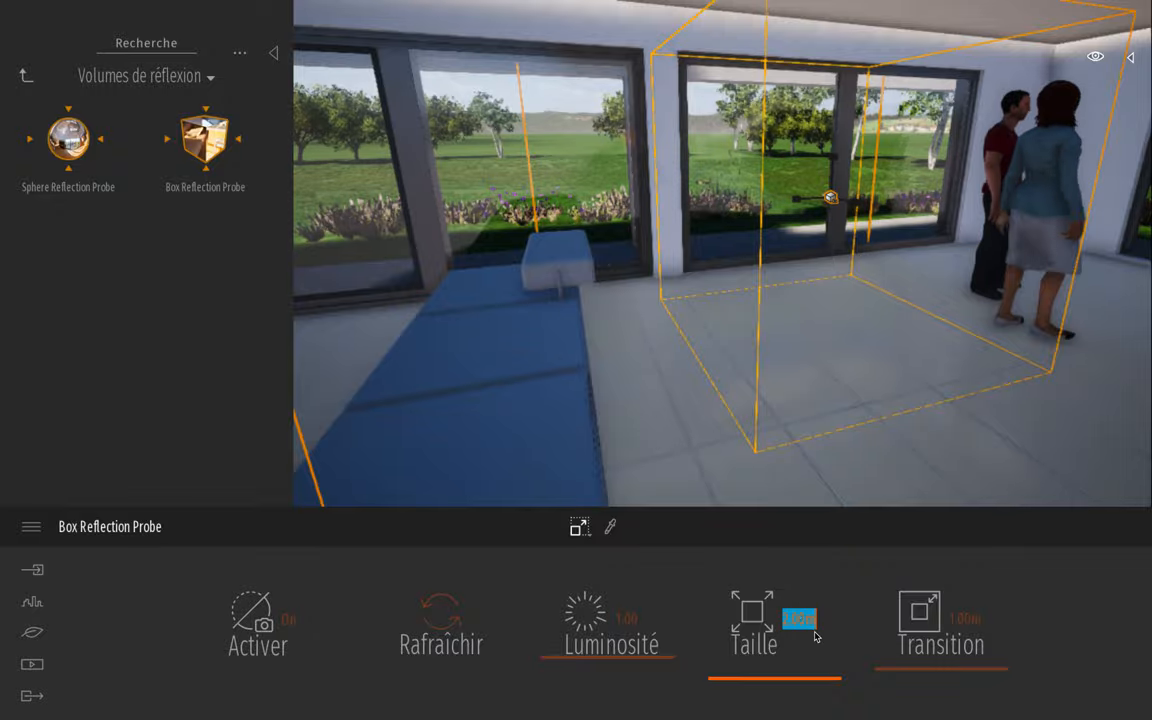
pyautogui.moveTo(765, 683); pyautogui.dragTo(782, 645)
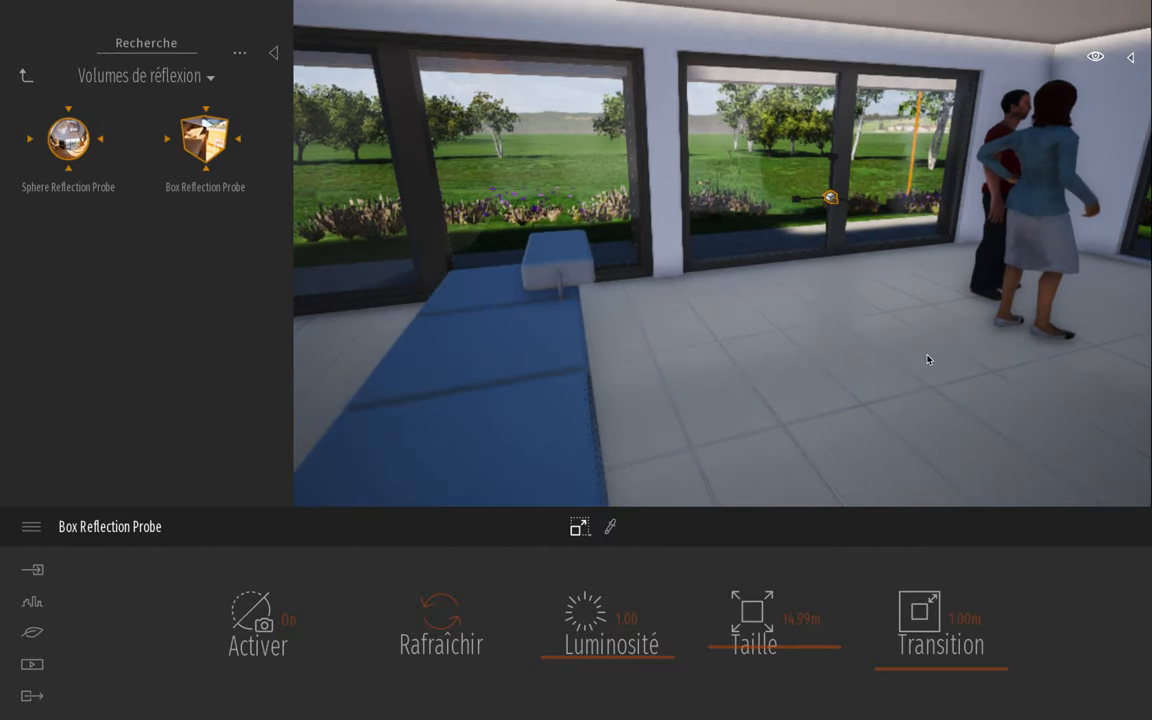
# Set the brightness of the Box Reflection Probe to 2.85
pyautogui.moveTo(928, 360); pyautogui.dragTo(830, 362, button='right')
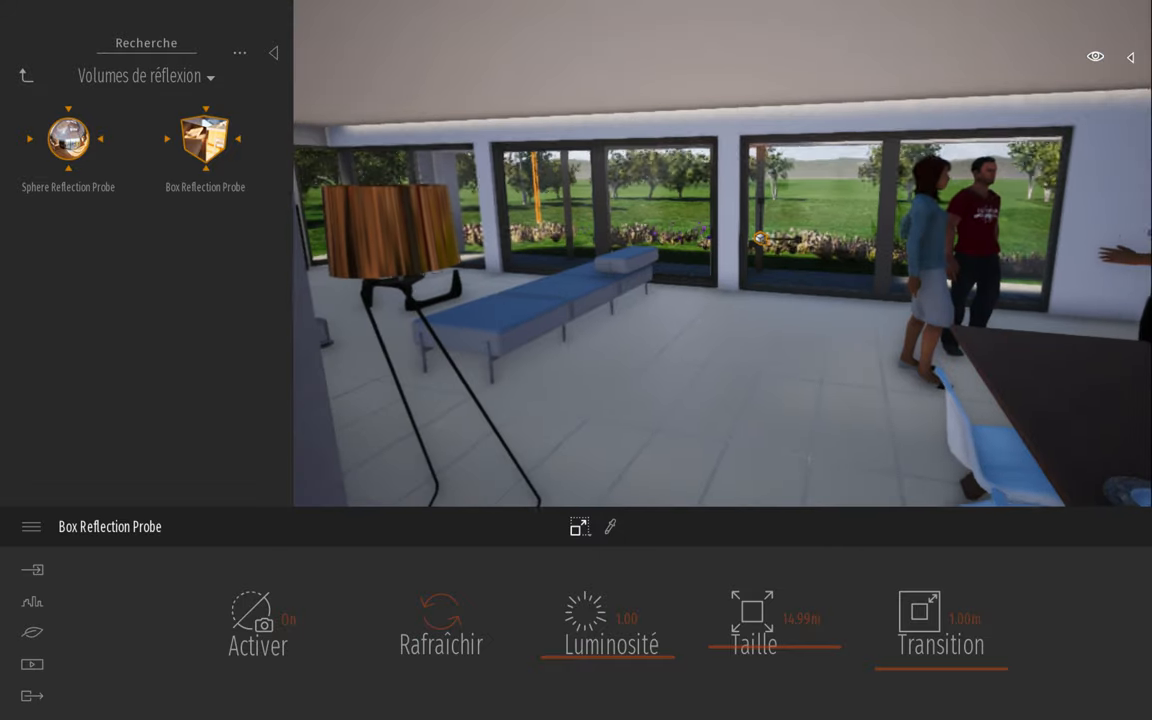
pyautogui.press('Up')
pyautogui.moveTo(808, 459); pyautogui.dragTo(965, 365, button='right')
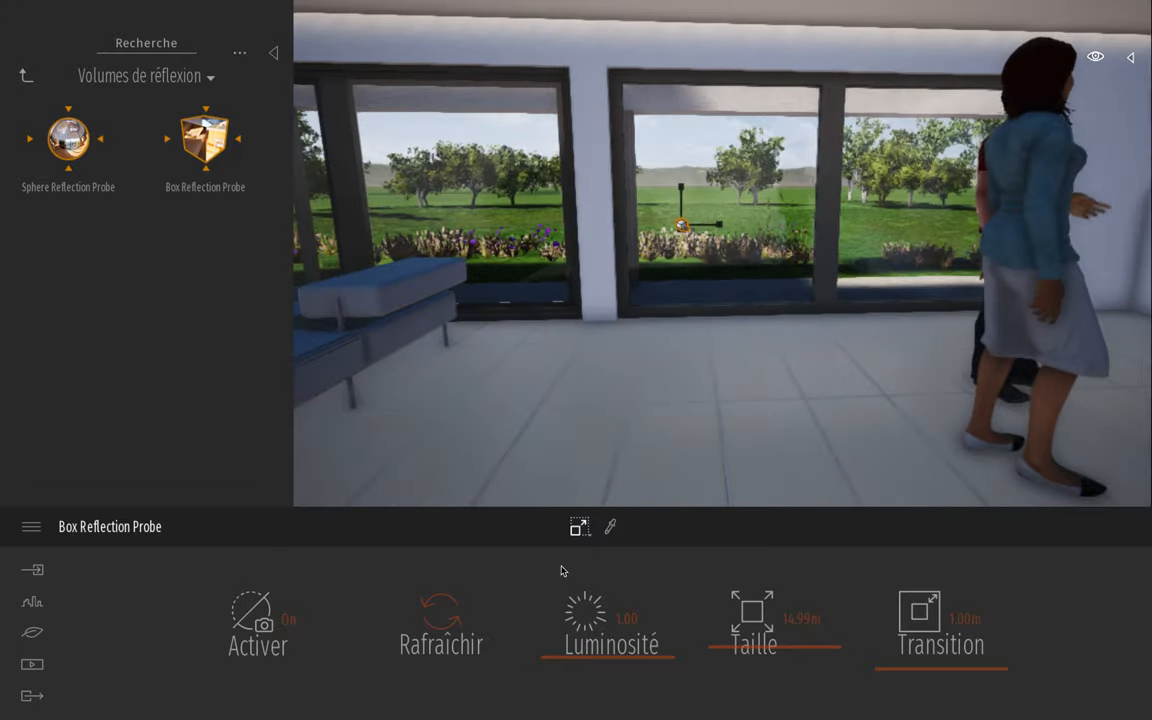
pyautogui.moveTo(589, 656); pyautogui.dragTo(608, 614)
# Check the probe's effect around the living room and set its brightness to 3.12
pyautogui.press('Down')
pyautogui.moveTo(729, 467); pyautogui.dragTo(771, 378, button='right')
pyautogui.press('Right')
pyautogui.press('Up')
pyautogui.press('Down')
pyautogui.press('Up')
pyautogui.press('Up')
pyautogui.press('Right')
pyautogui.press('Down')
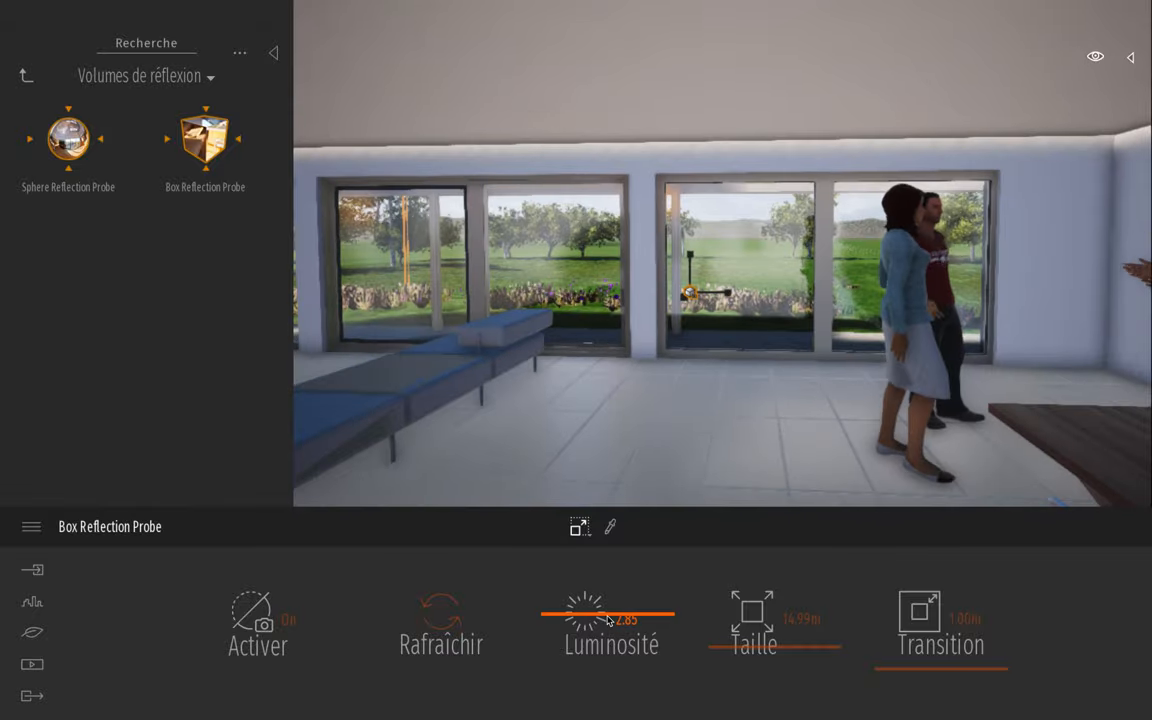
pyautogui.moveTo(608, 620); pyautogui.dragTo(615, 588)
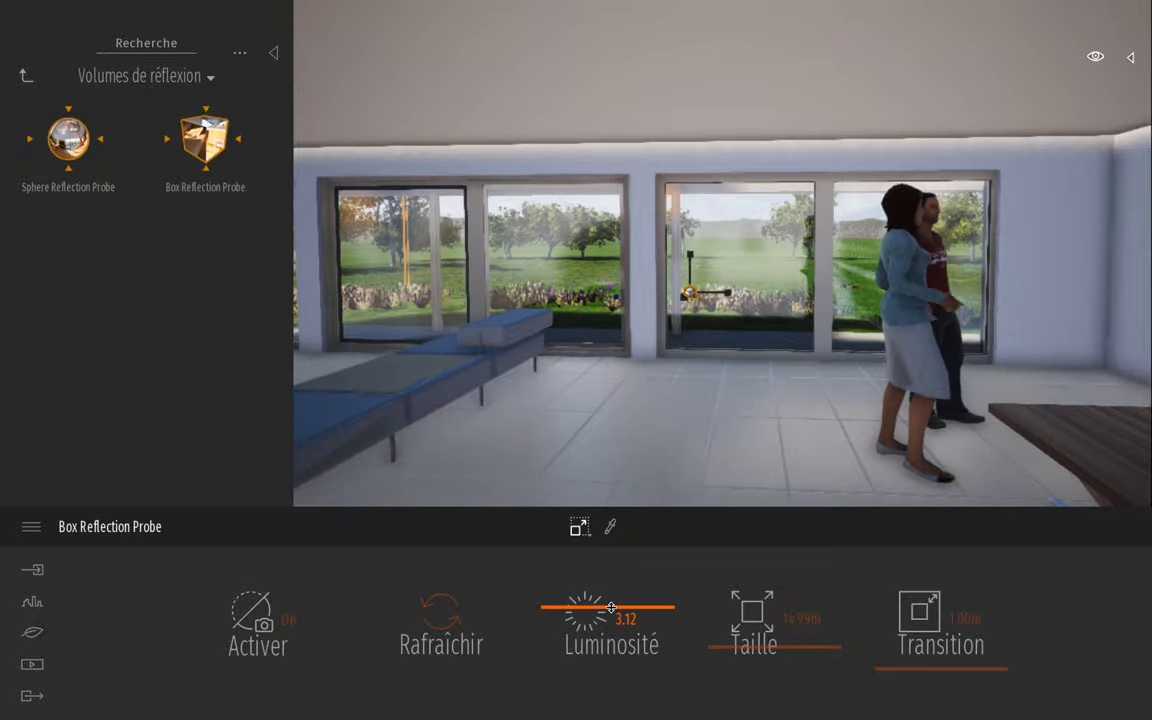
# Inspect the window reflections up close and reduce the size of the Box Reflection Probe to 1.00 m
pyautogui.moveTo(622, 400); pyautogui.dragTo(650, 400, button='right')
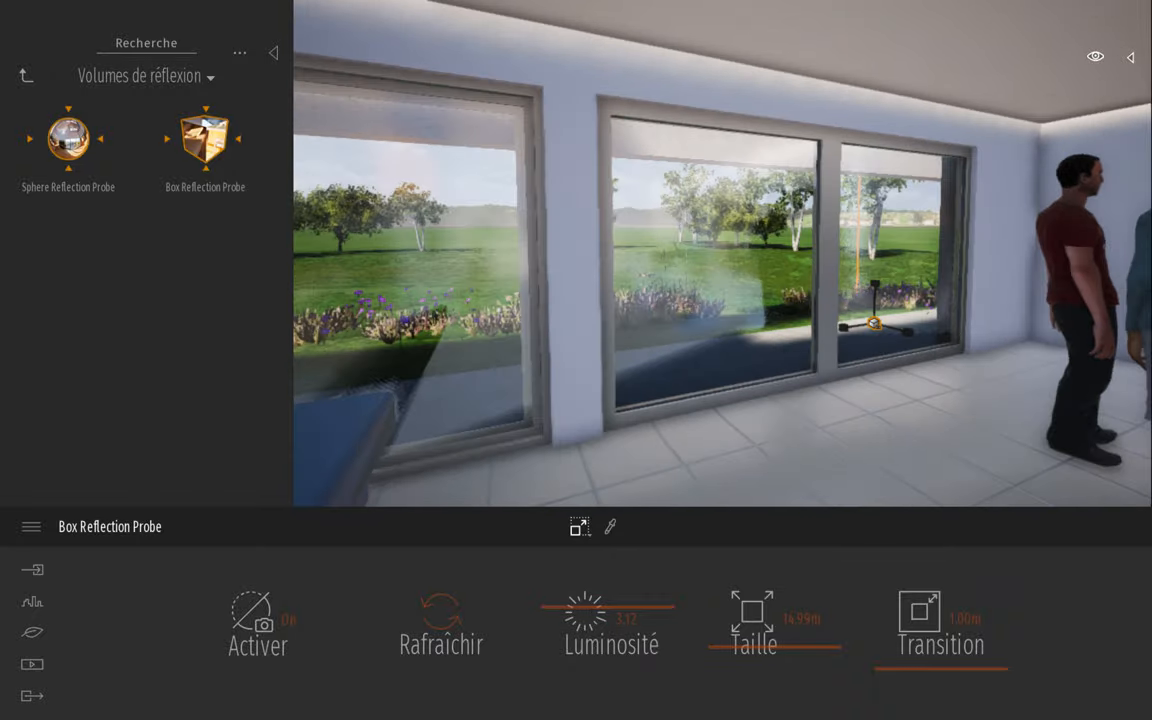
pyautogui.press('Right')
pyautogui.press('Left')
pyautogui.press('Down')
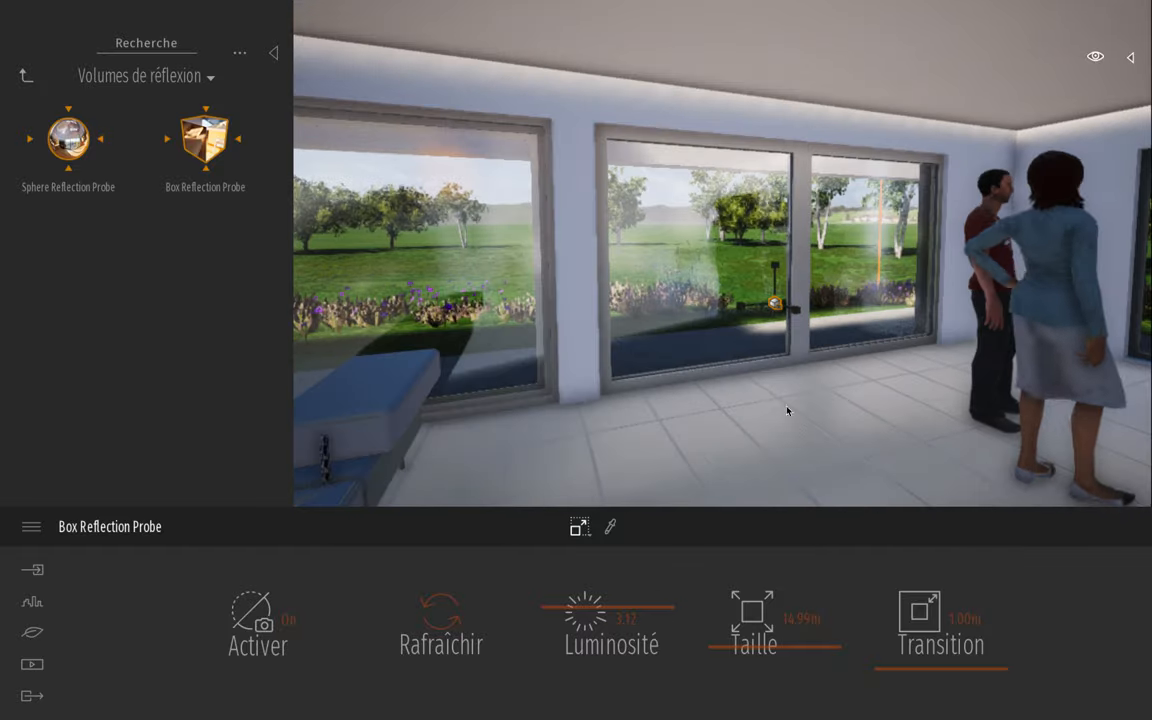
pyautogui.press('Up')
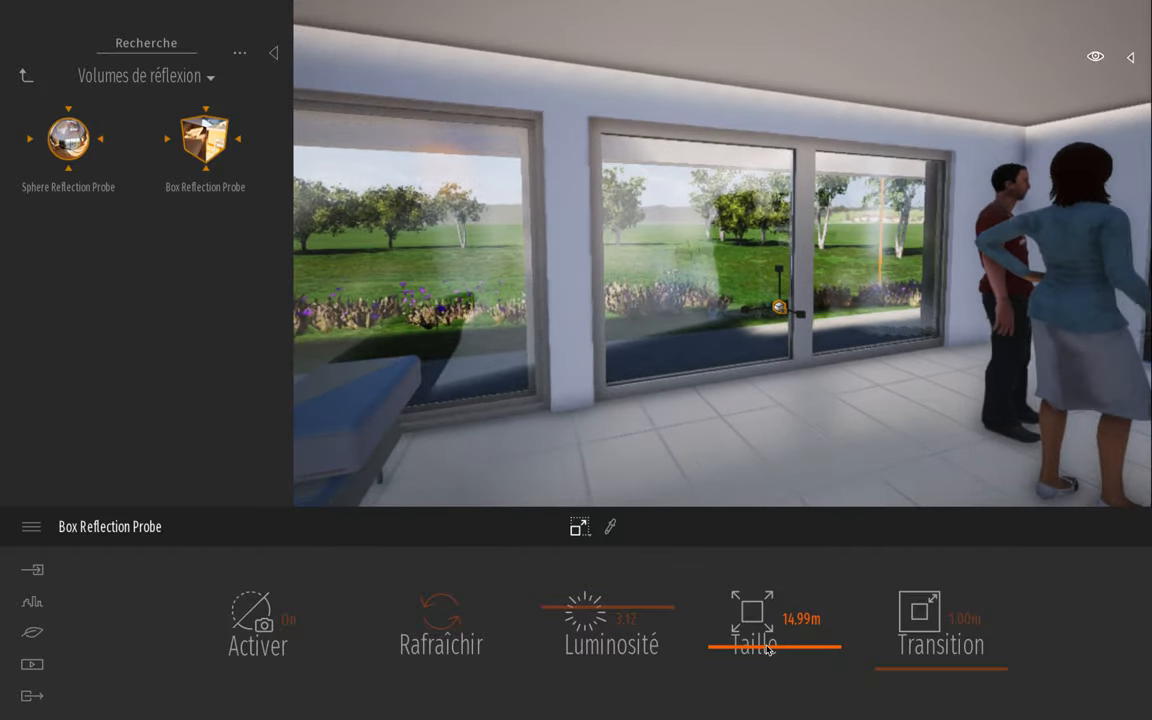
pyautogui.moveTo(767, 649); pyautogui.dragTo(772, 681)
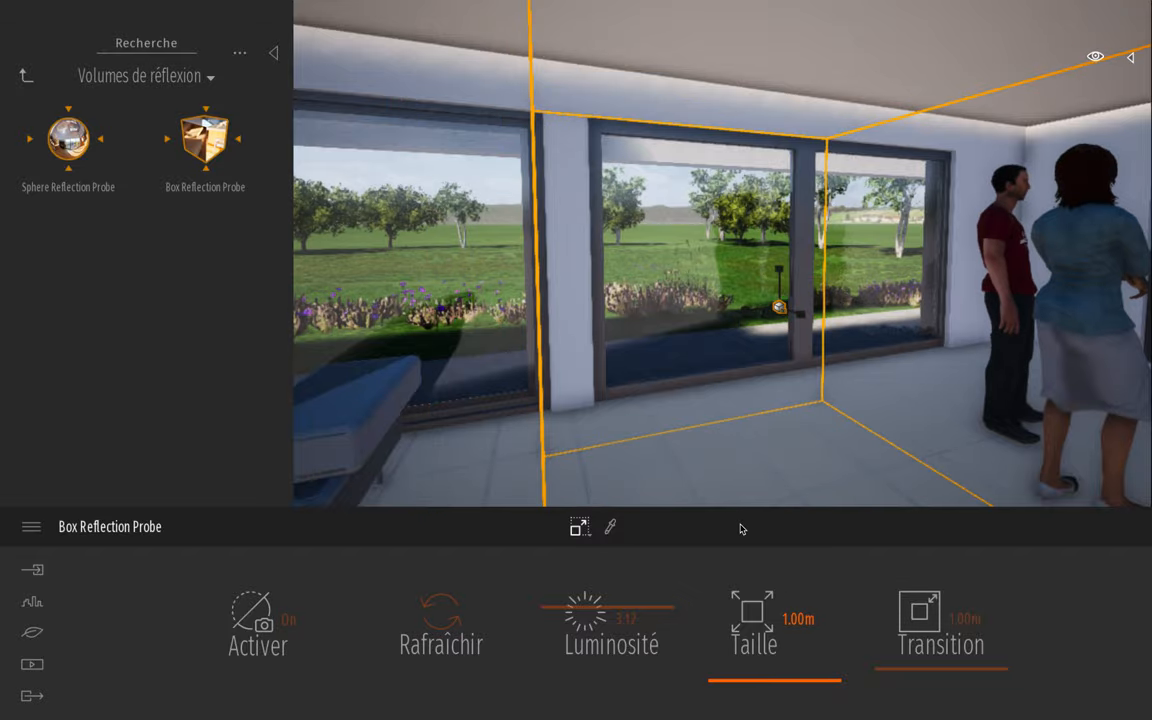
# Move the Box Reflection Probe from beside the windows to the pillar next to the grand piano
pyautogui.moveTo(741, 373); pyautogui.dragTo(790, 385, button='right')
pyautogui.scroll(-3, 752, 288)
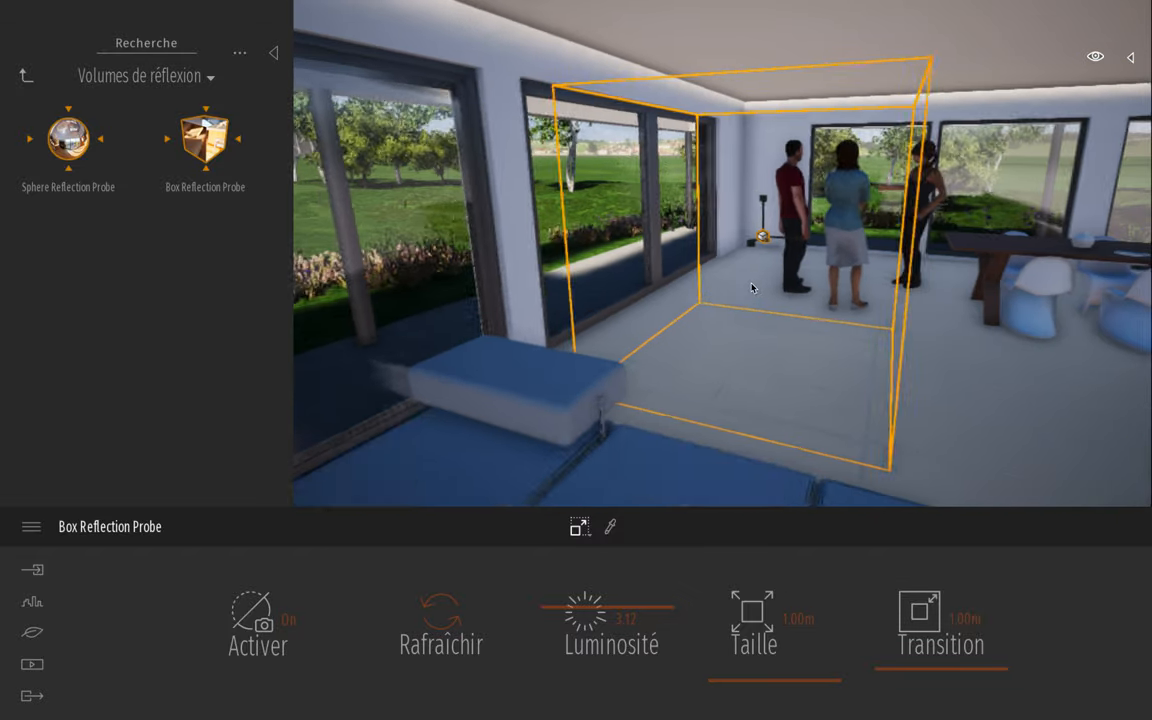
pyautogui.press('d')
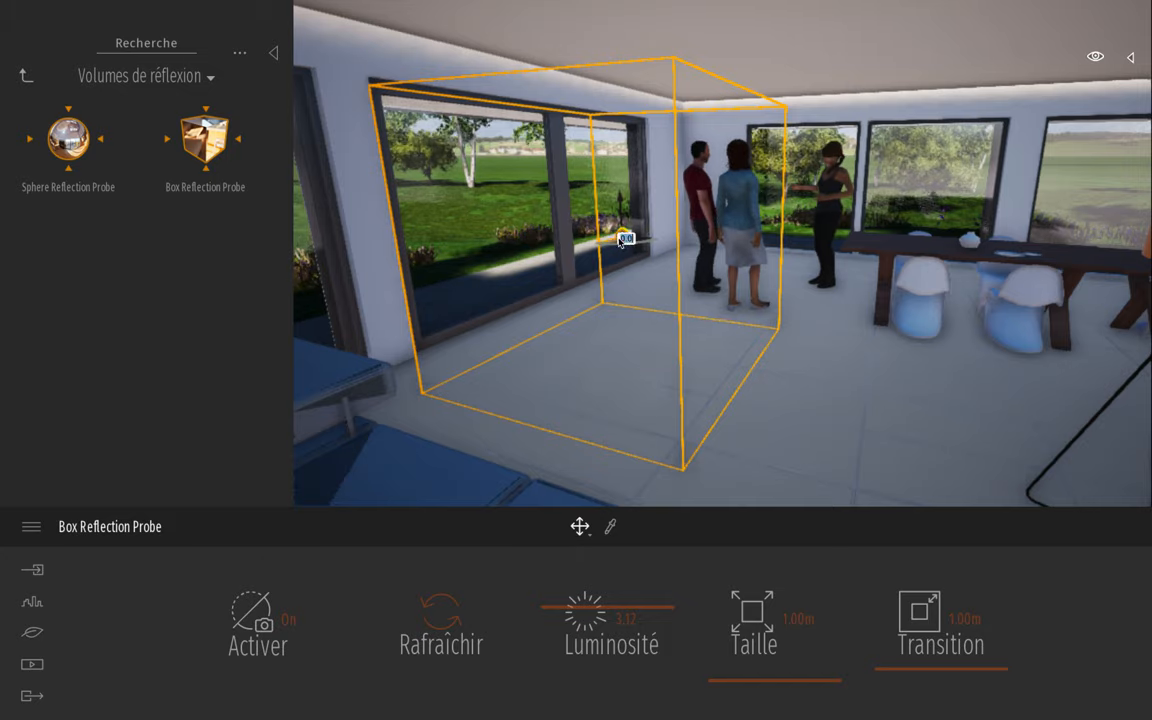
pyautogui.moveTo(625, 244); pyautogui.dragTo(1050, 305)
pyautogui.press('d')
pyautogui.press('s')
pyautogui.press('s')
pyautogui.press('a')
pyautogui.moveTo(864, 318); pyautogui.dragTo(804, 325, button='right')
pyautogui.press('d')
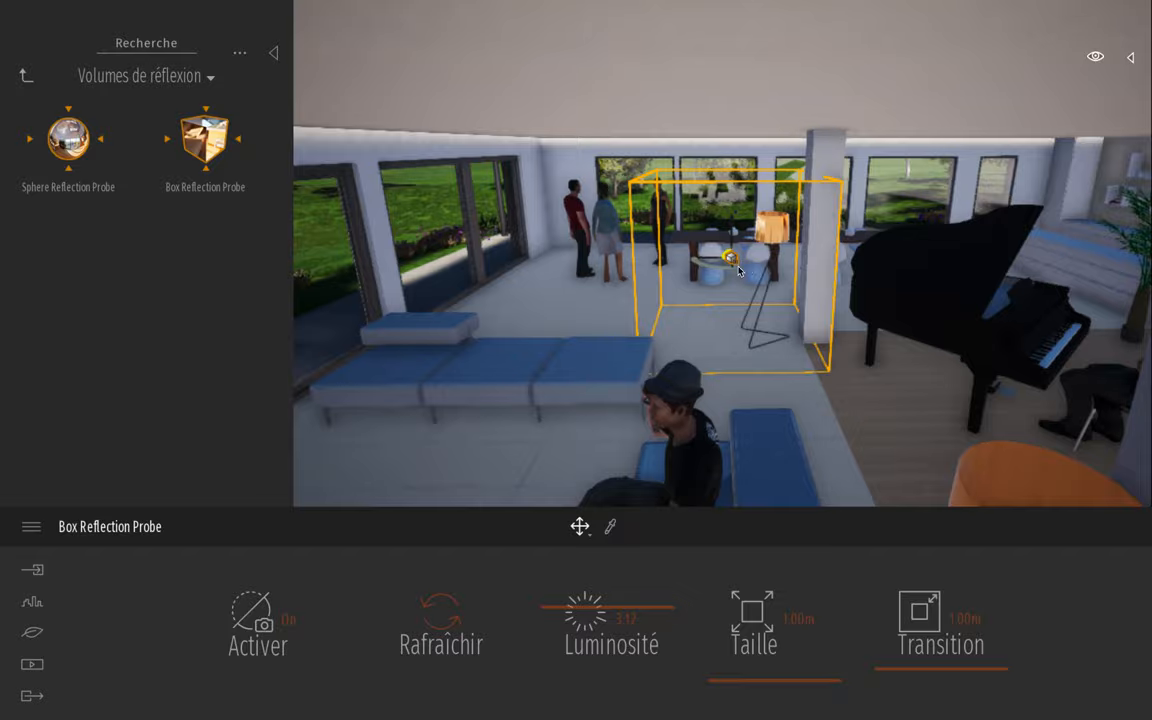
pyautogui.moveTo(746, 276); pyautogui.dragTo(827, 288)
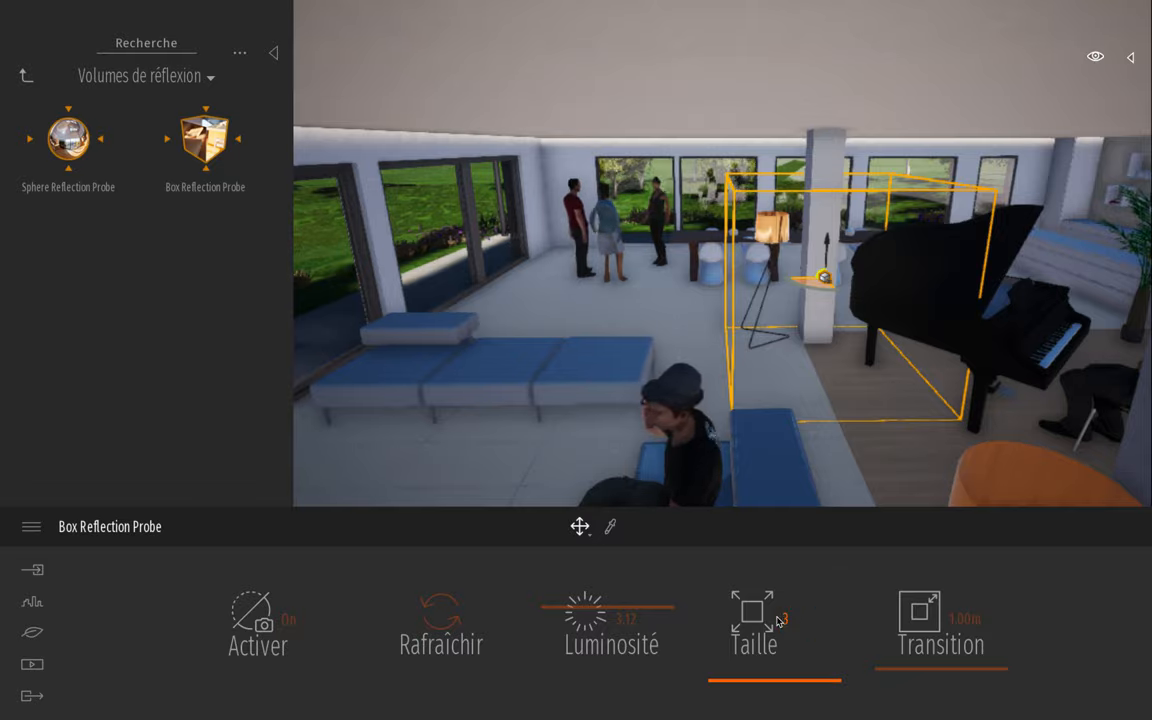
# Try the Box Reflection Probe at sizes of 3 m and 5 m, and return its size to 1 m
pyautogui.click(778, 620)
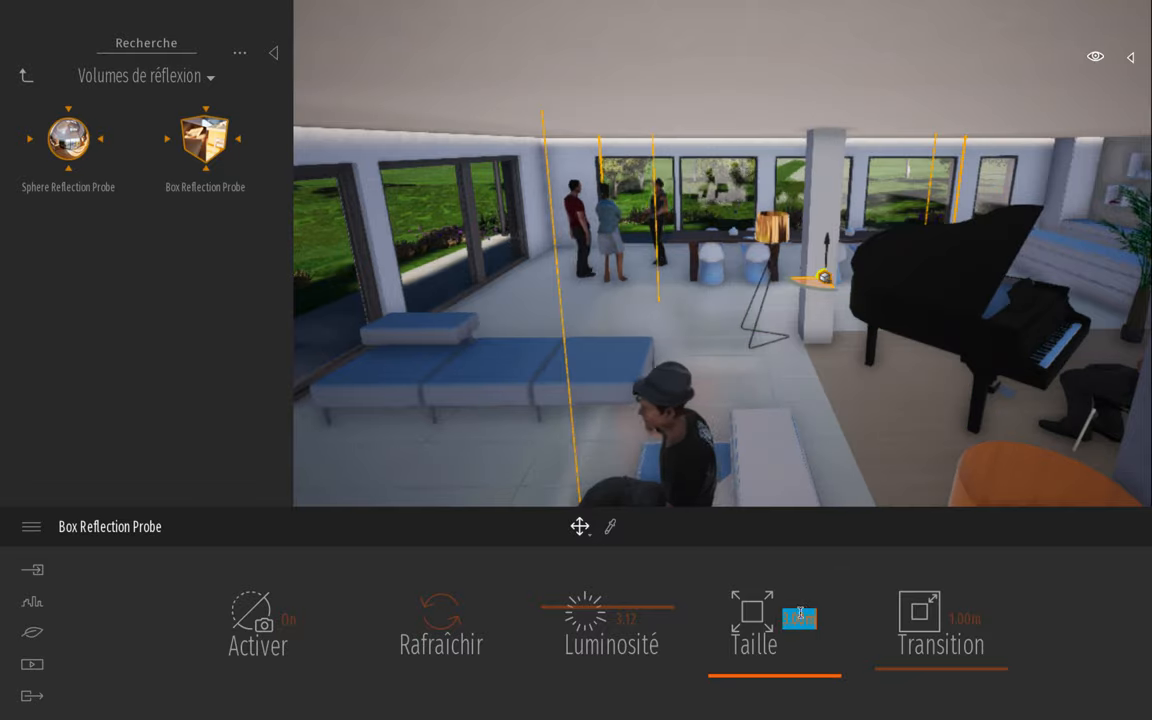
pyautogui.write('5')
pyautogui.press('Return')
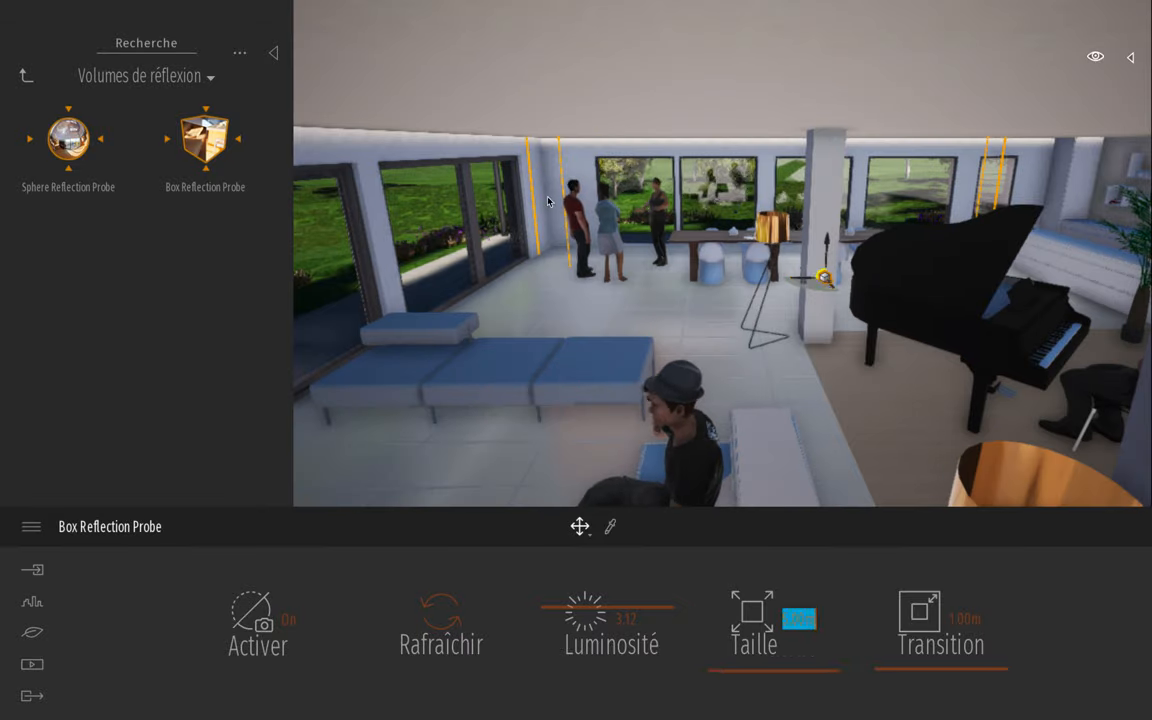
pyautogui.write('1')
pyautogui.press('Return')
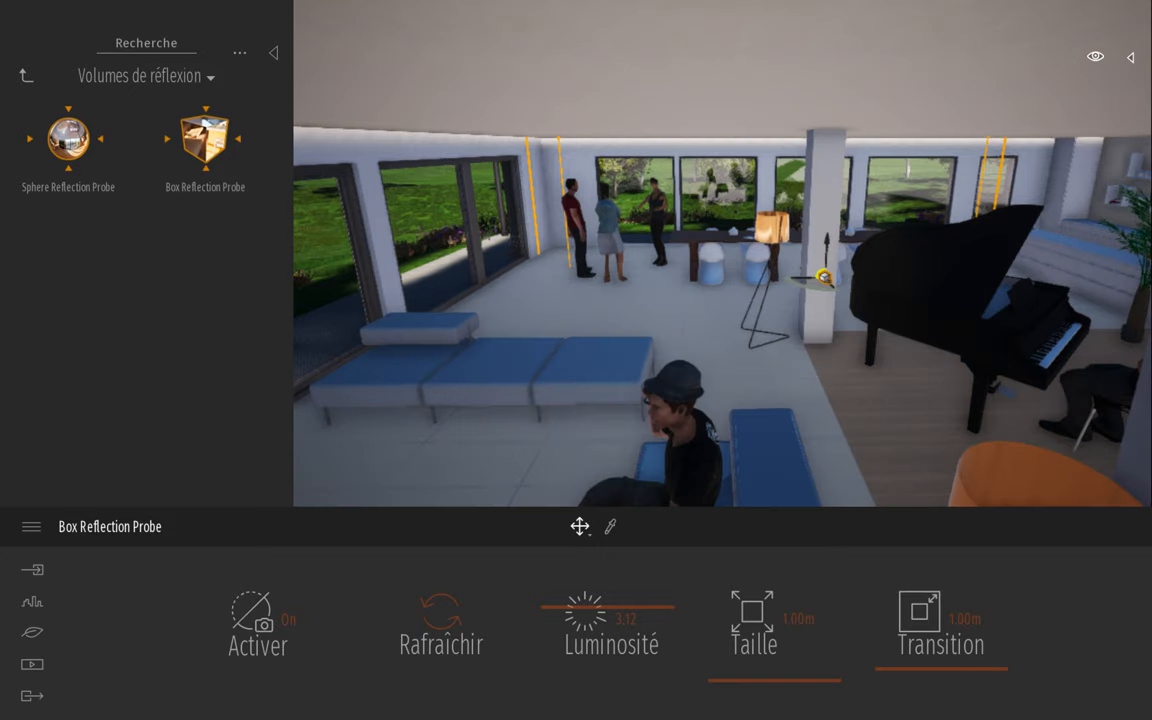
# Examine the Box Reflection Probe's volume and the reflections around the pillar, lamp and piano from near and far
pyautogui.moveTo(720, 233); pyautogui.dragTo(702, 215, button='right')
pyautogui.scroll(4, 720, 233)
pyautogui.scroll(-2, 873, 303)
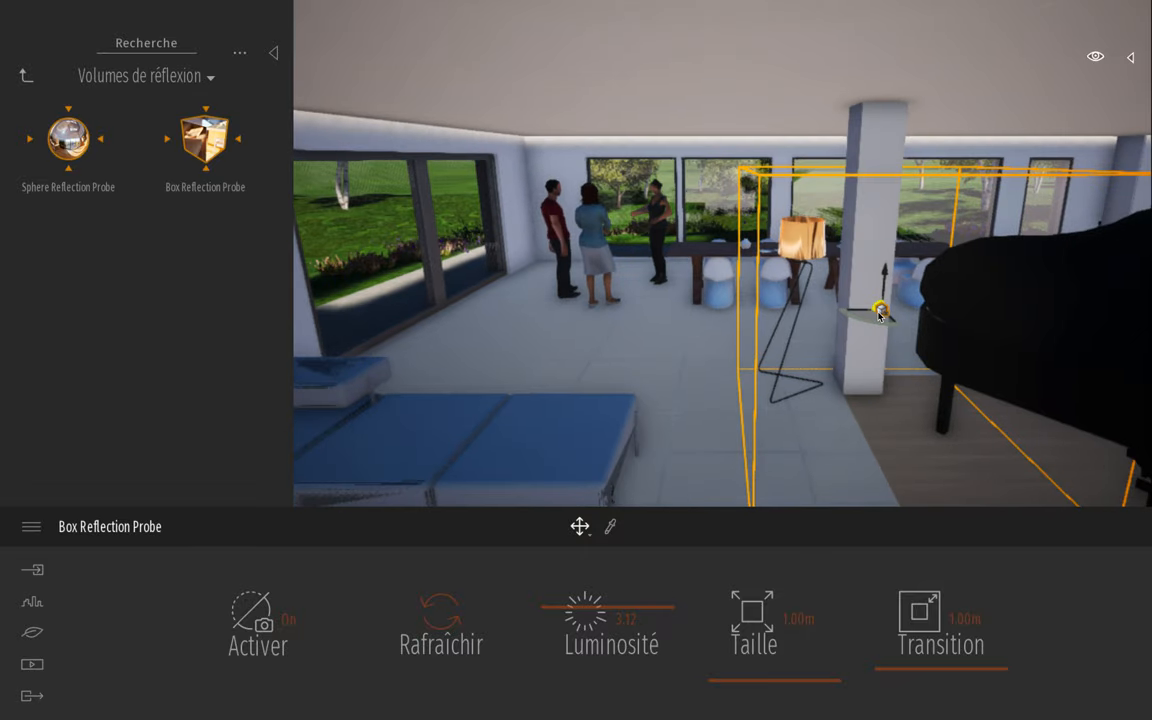
pyautogui.scroll(-3, 548, 240)
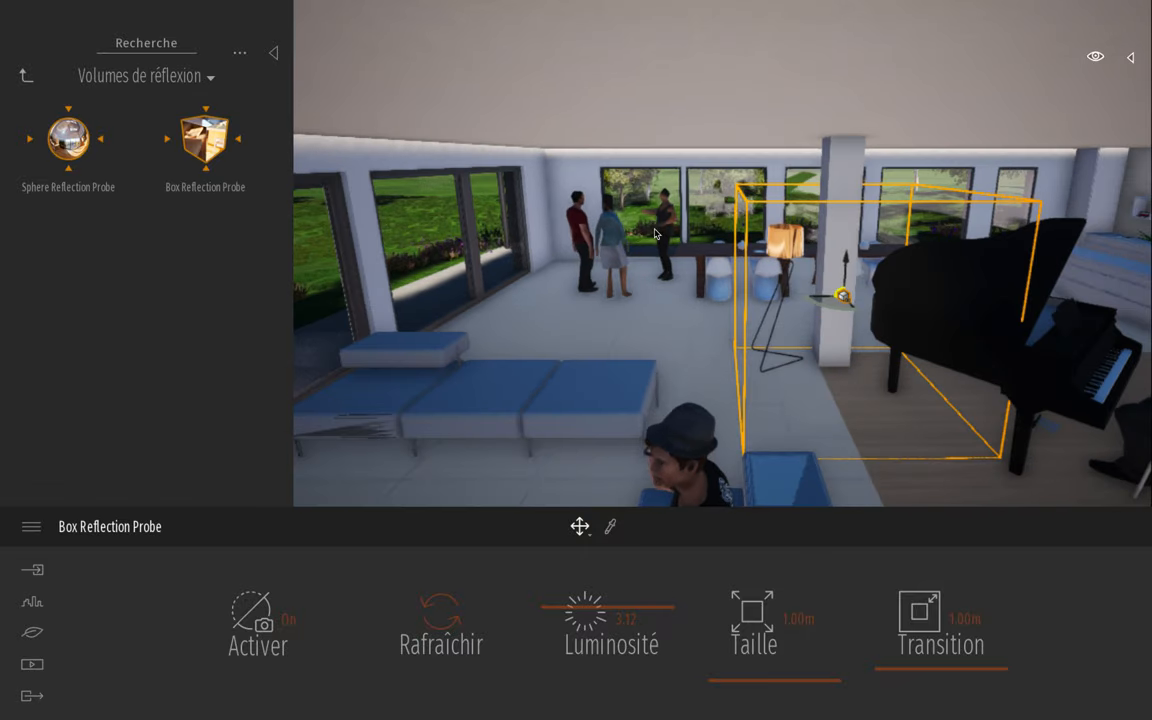
pyautogui.scroll(-2, 1038, 331)
pyautogui.scroll(2, 882, 334)
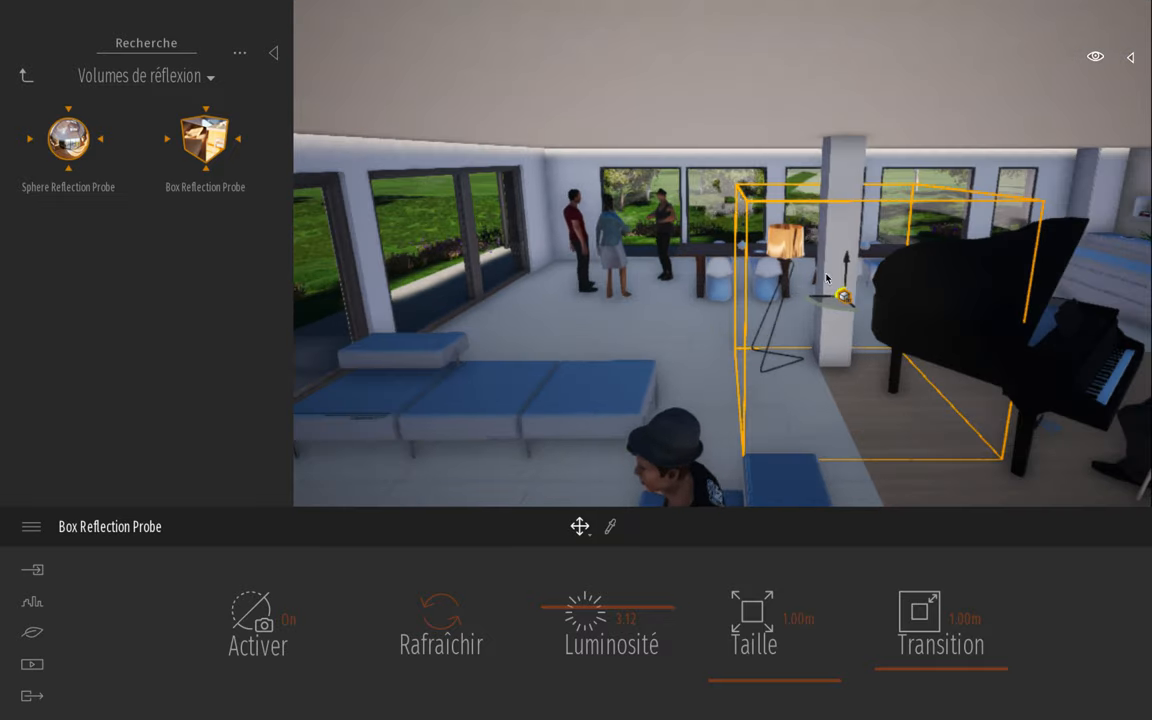
pyautogui.scroll(1, 857, 298)
pyautogui.moveTo(857, 298); pyautogui.dragTo(888, 335, button='right')
pyautogui.scroll(3, 882, 300)
pyautogui.moveTo(882, 277); pyautogui.dragTo(748, 298, button='middle')
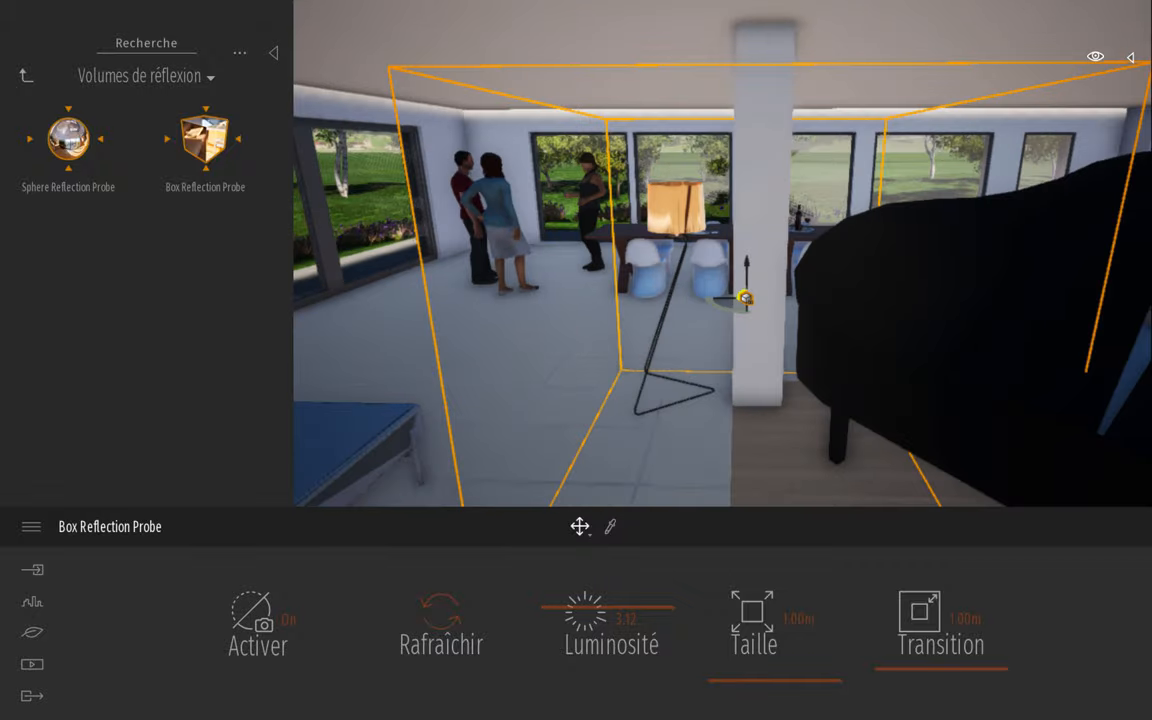
pyautogui.scroll(-2, 825, 303)
pyautogui.scroll(-2, 810, 315)
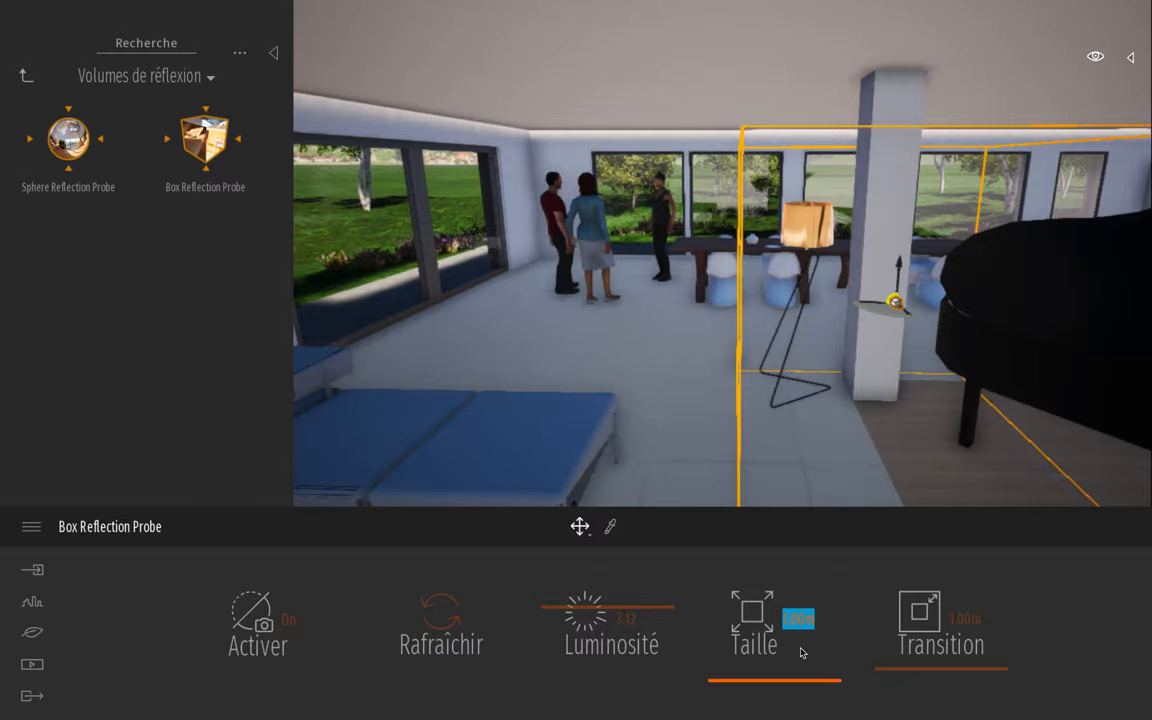
# Set the Box Reflection Probe's size to 5 m and its transition to 1.52 m
pyautogui.press('Return')
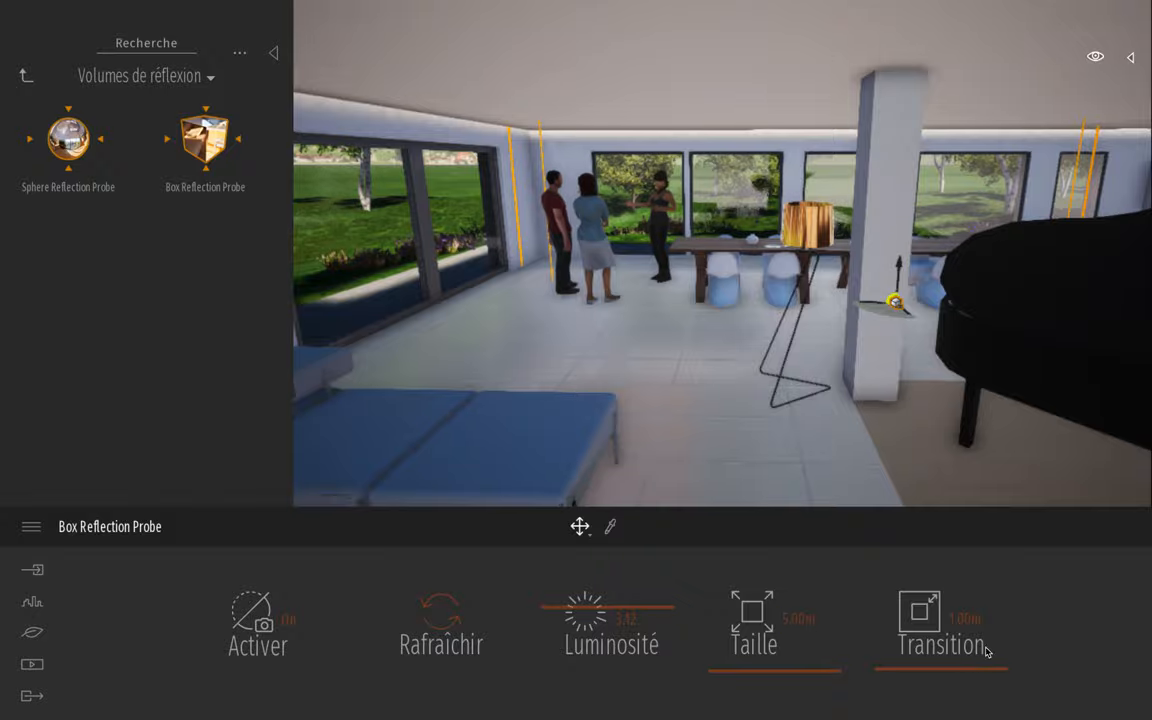
pyautogui.moveTo(953, 670); pyautogui.dragTo(945, 664)
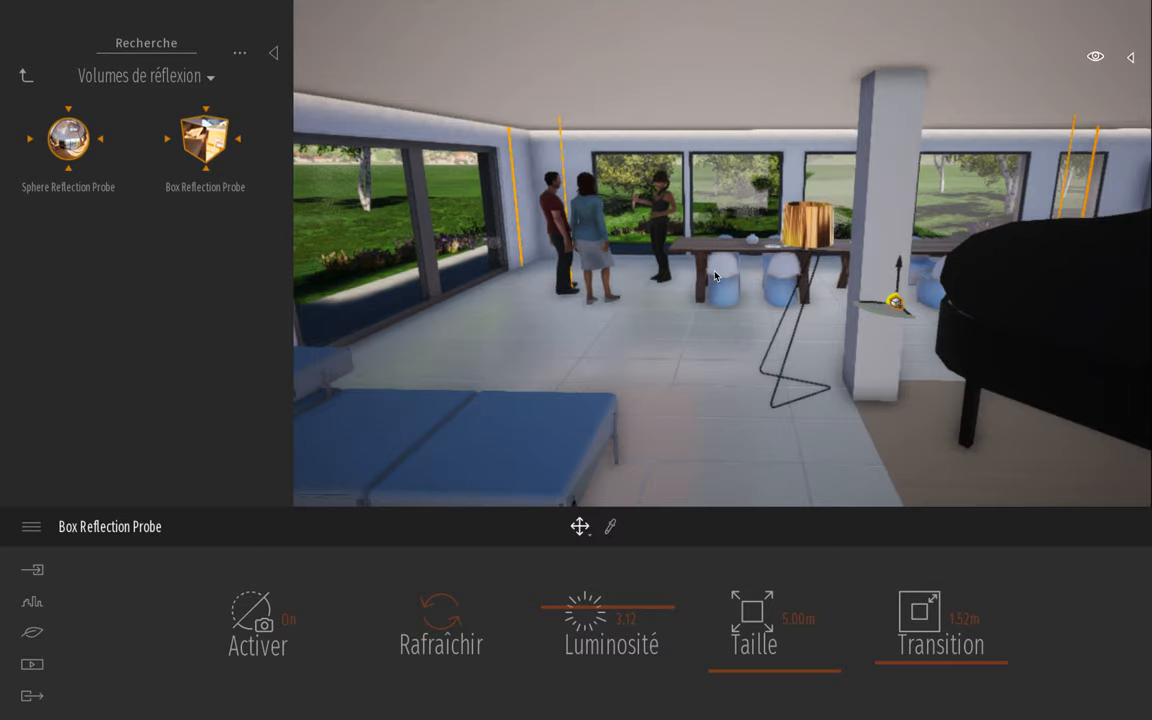
pyautogui.press('a')
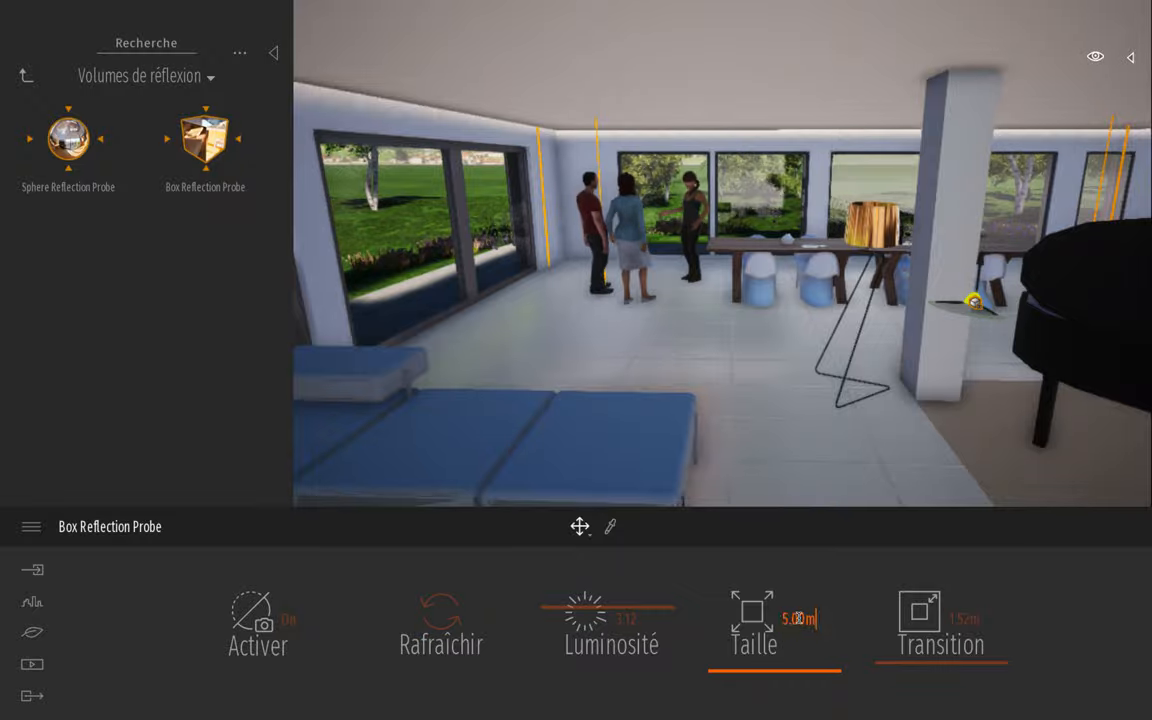
# Compare the floor and lamp reflections with the Box Reflection Probe at sizes of 4 m and 1 m
pyautogui.doubleClick(798, 619)
pyautogui.write('4')
pyautogui.press('Return')
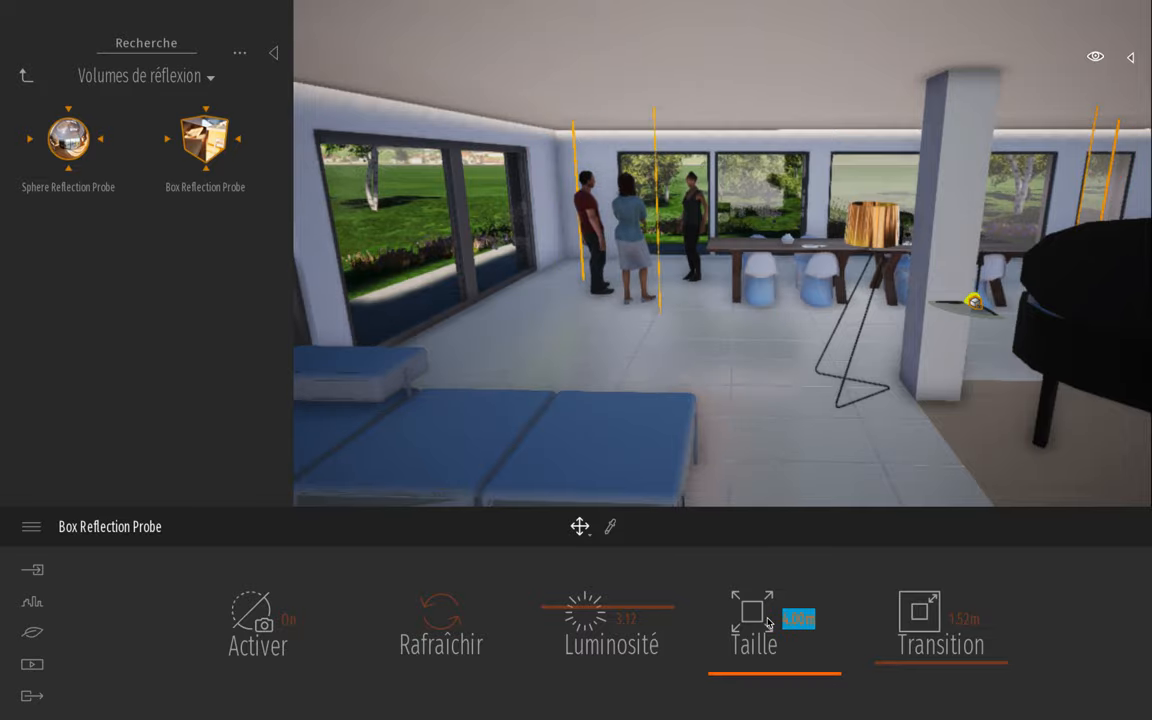
pyautogui.write('1')
pyautogui.press('Return')
# Set the Box Reflection Probe's size to 4 m and deselect it
pyautogui.moveTo(740, 400); pyautogui.dragTo(732, 265, button='right')
pyautogui.press('Up')
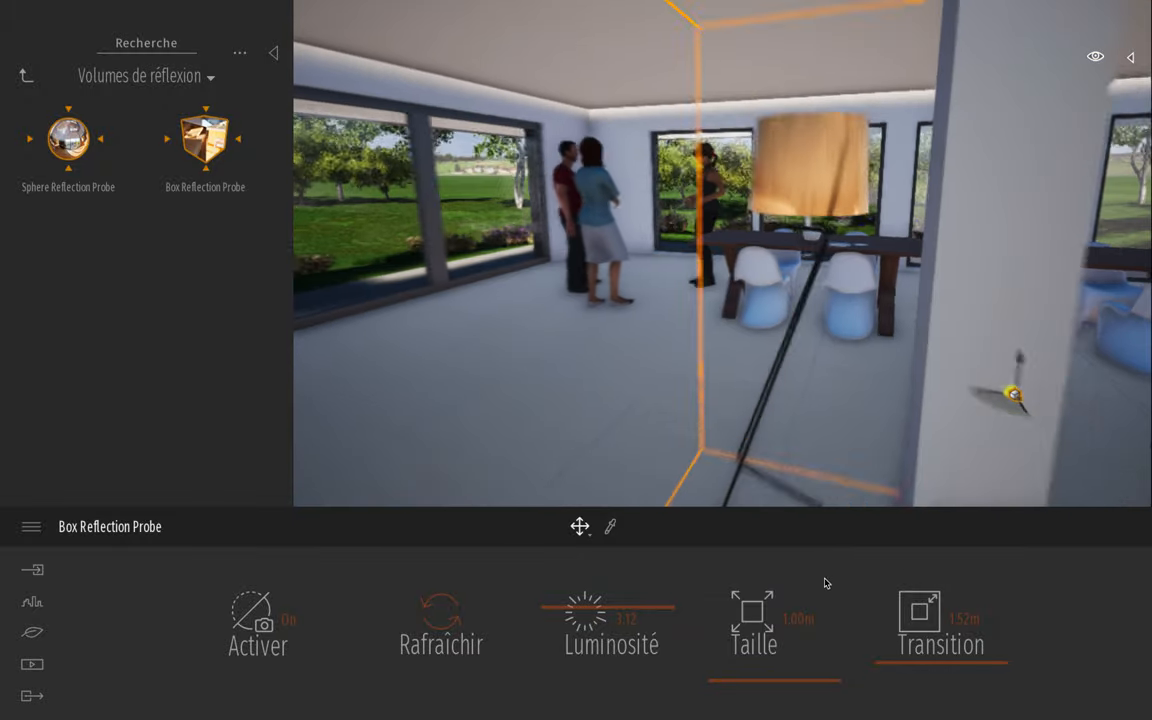
pyautogui.doubleClick(797, 619)
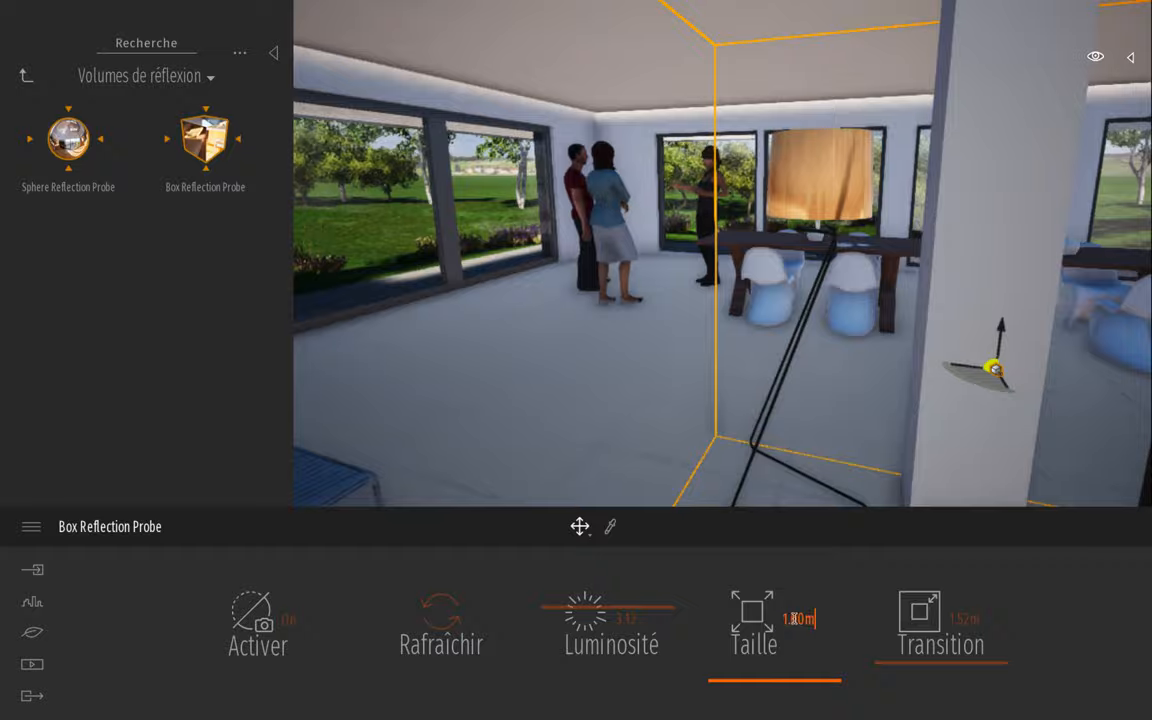
pyautogui.moveTo(794, 619); pyautogui.dragTo(779, 615)
pyautogui.write('5')
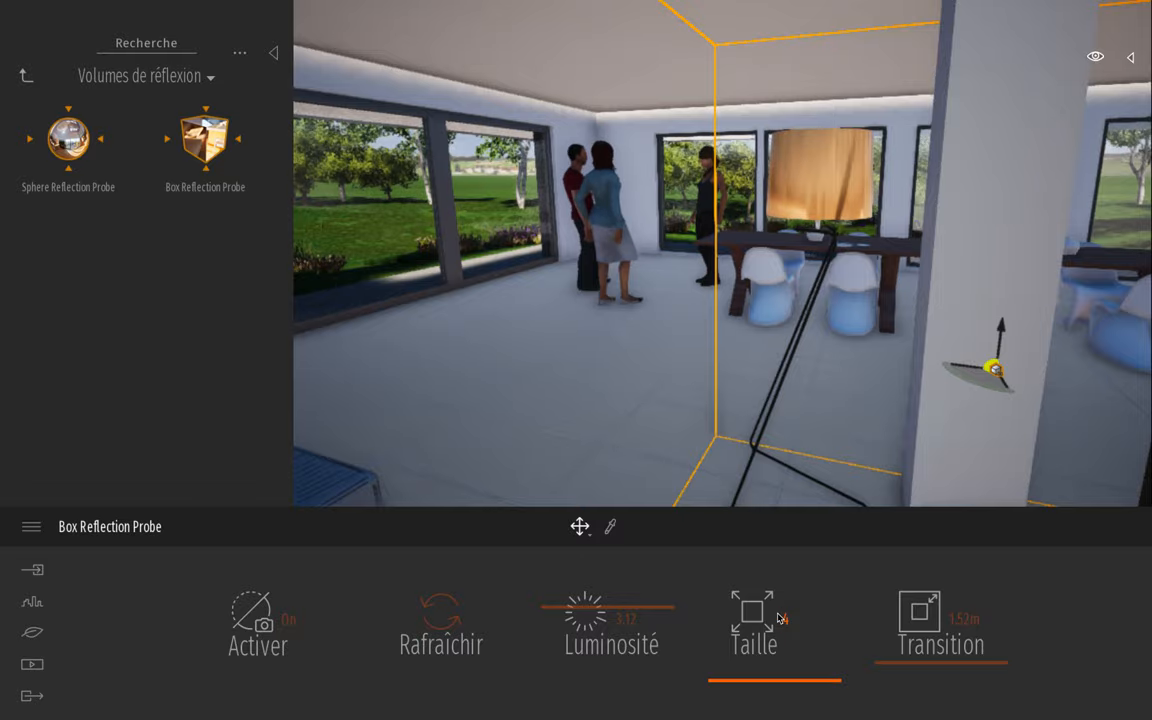
pyautogui.press('Return')
pyautogui.click(518, 327)
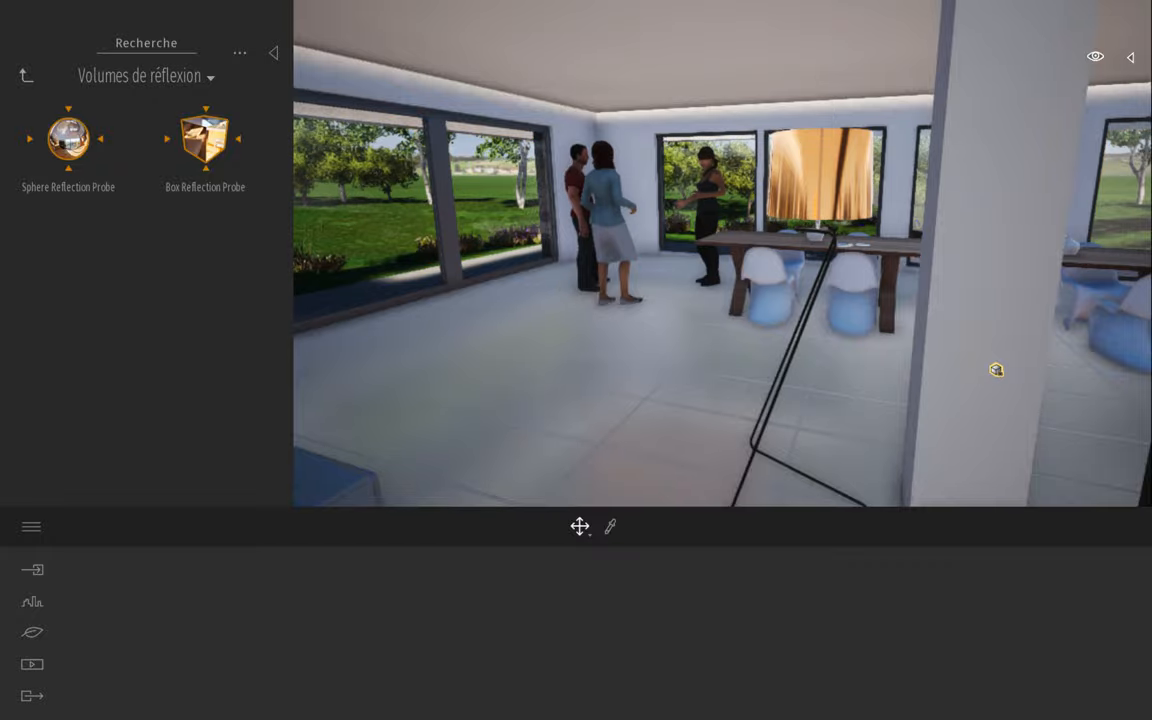
# Walk through the living room and inspect the reflections on the floor, the lamp and the garden-side window glass
pyautogui.press('Up')
pyautogui.moveTo(640, 300); pyautogui.dragTo(250, 290, button='right')
pyautogui.press('Down')
pyautogui.press('Right')
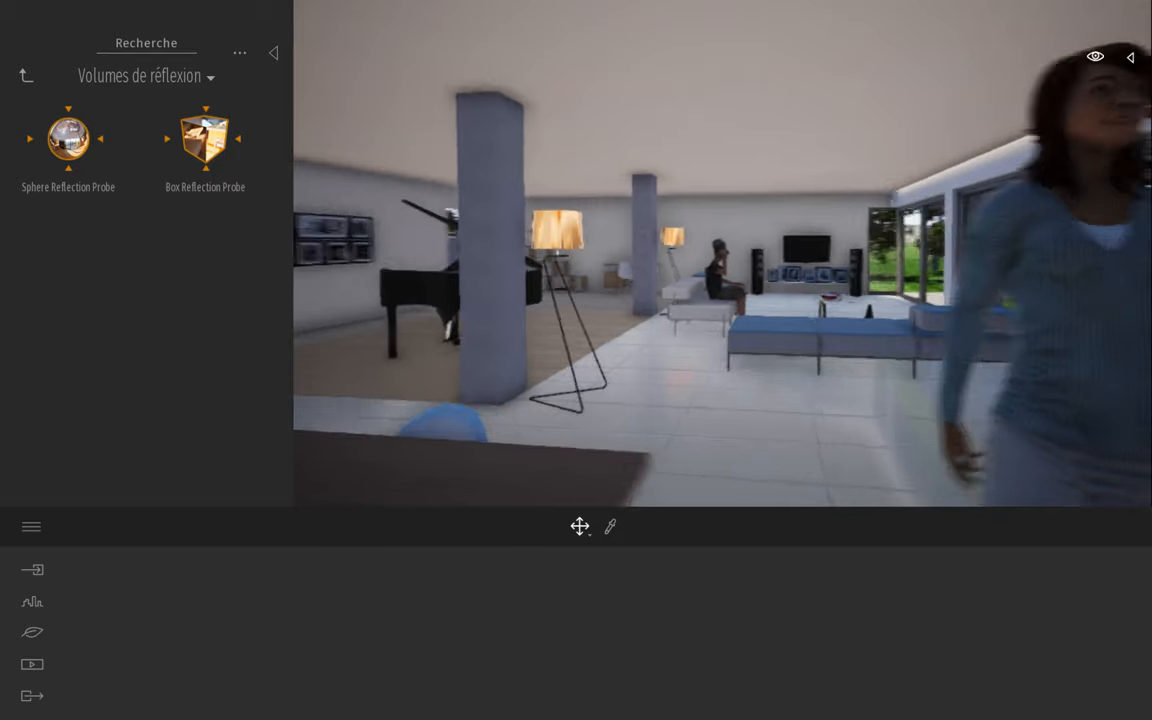
pyautogui.moveTo(640, 290); pyautogui.dragTo(895, 280, button='right')
pyautogui.press('Left')
pyautogui.press('Right')
pyautogui.press('Right')
pyautogui.press('Left')
pyautogui.press('Up')
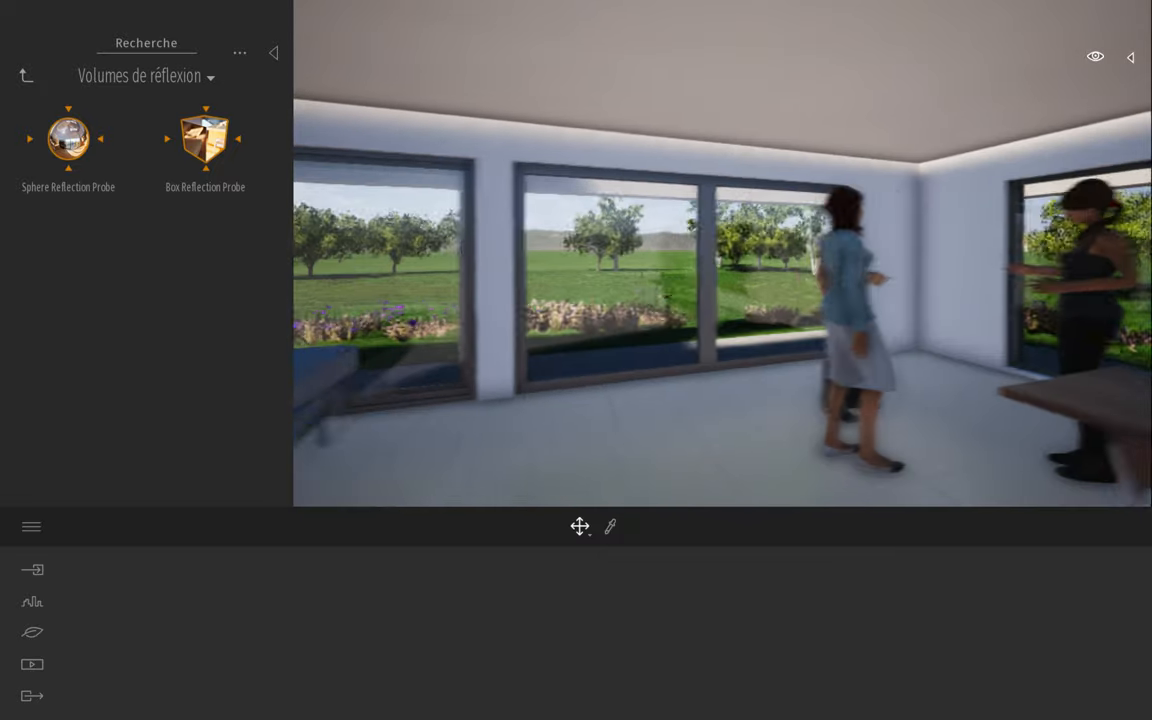
pyautogui.press('Up')
pyautogui.press('Down')
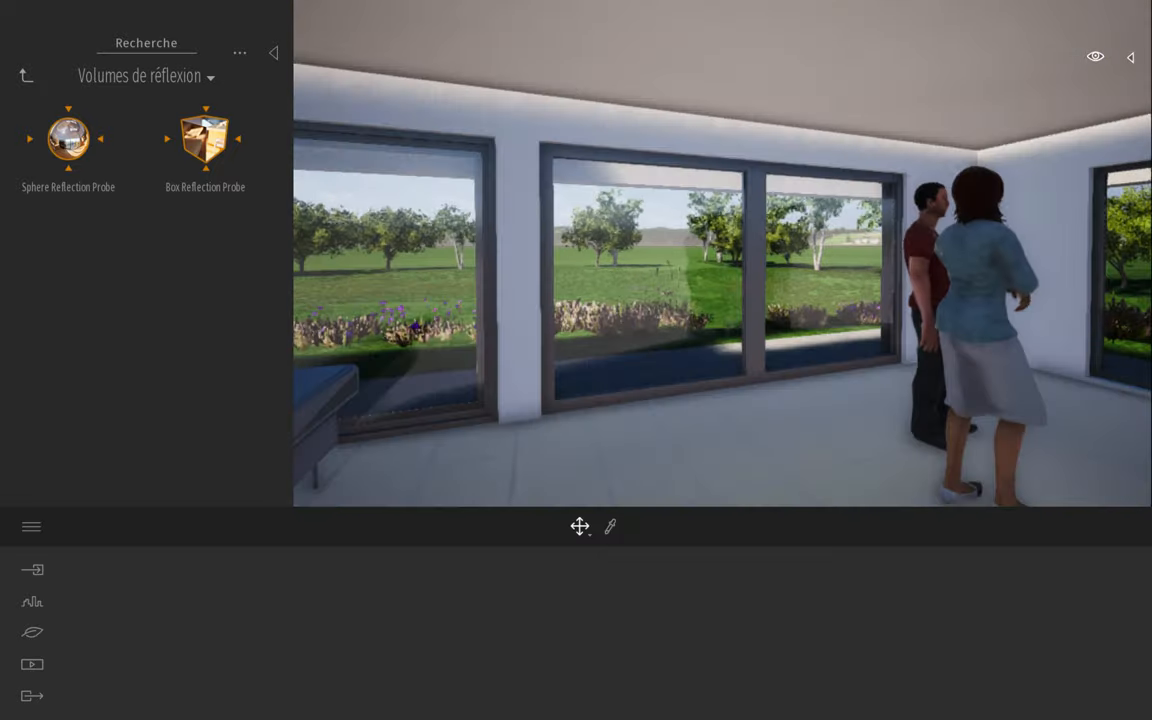
pyautogui.press('Left')
pyautogui.press('Right')
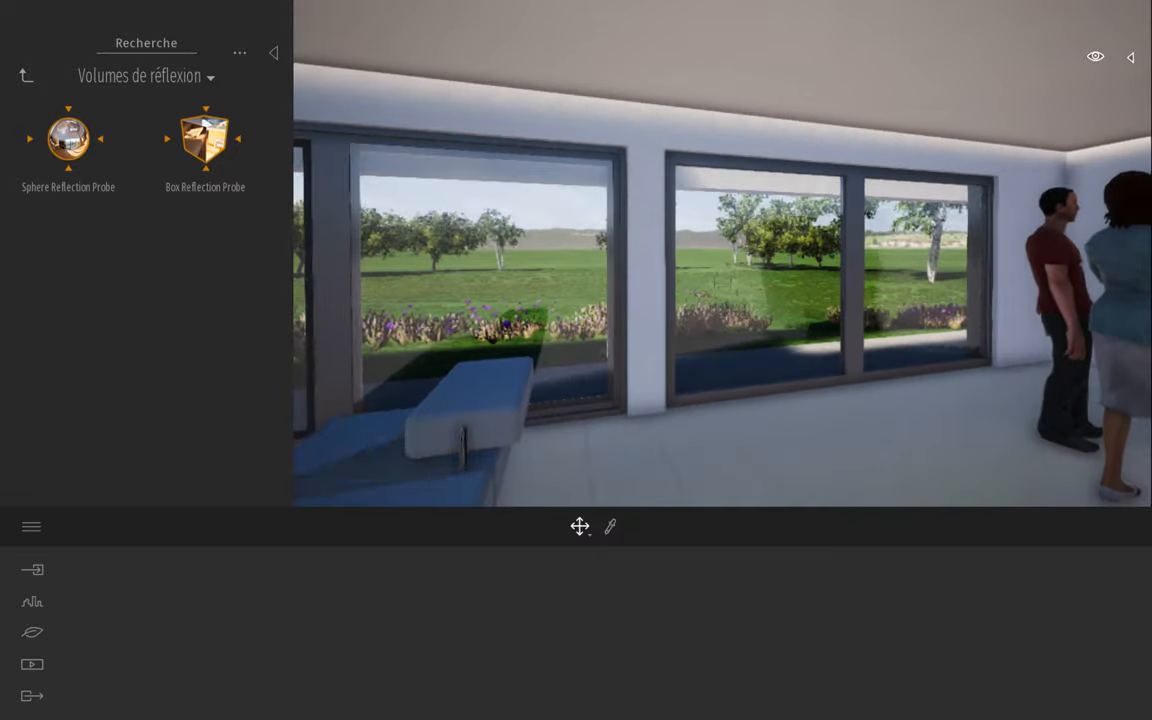
# Examine the window wall and the bench area from the dining table to judge the glass reflections from farther back
pyautogui.press('Down')
pyautogui.moveTo(720, 280); pyautogui.dragTo(600, 280, button='right')
pyautogui.press('Up')
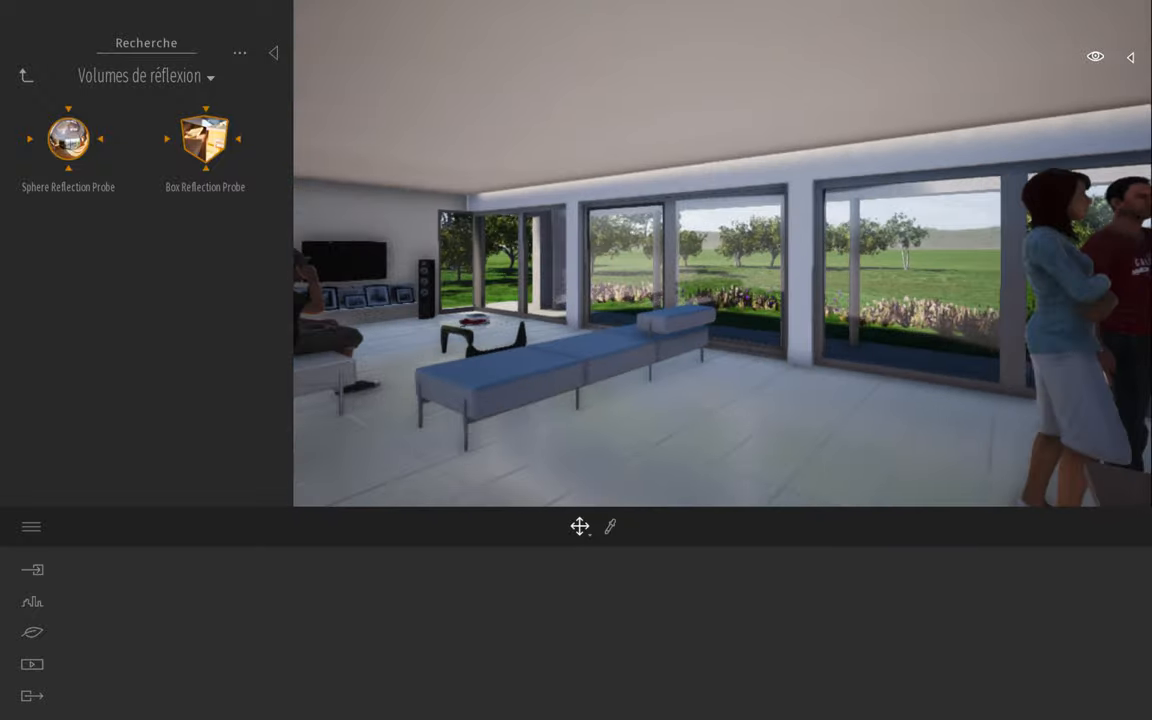
pyautogui.press('Down')
pyautogui.press('Up')
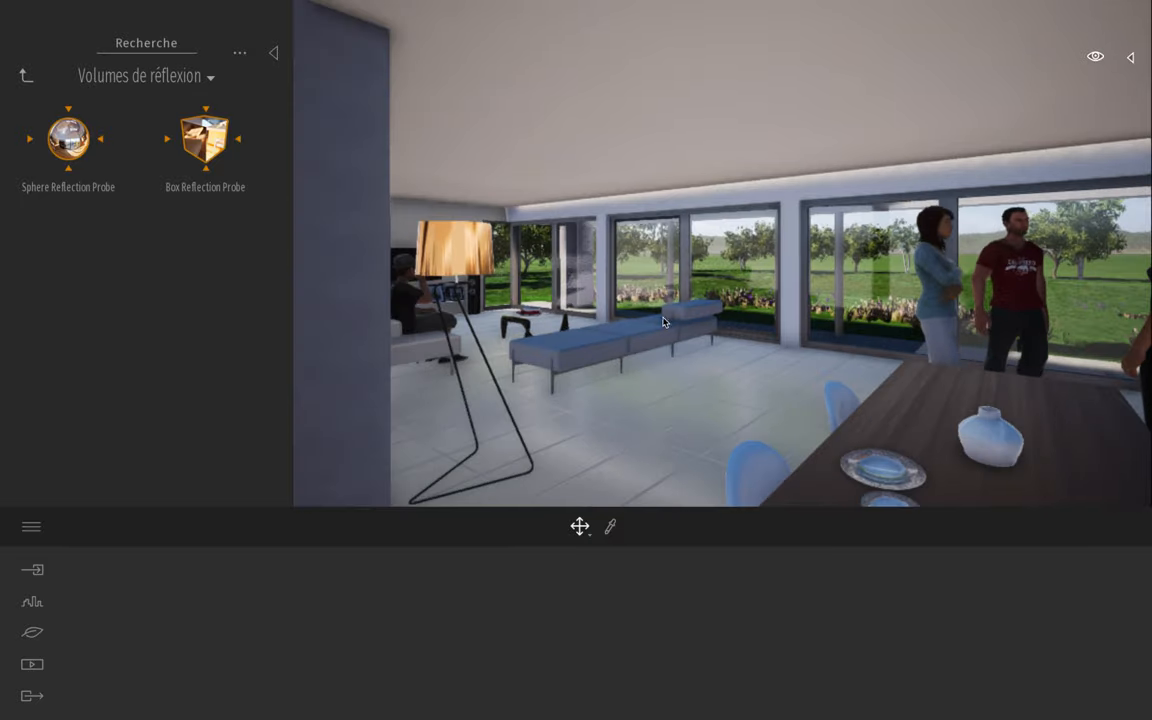
pyautogui.press('Up')
pyautogui.press('Right')
pyautogui.press('Left')
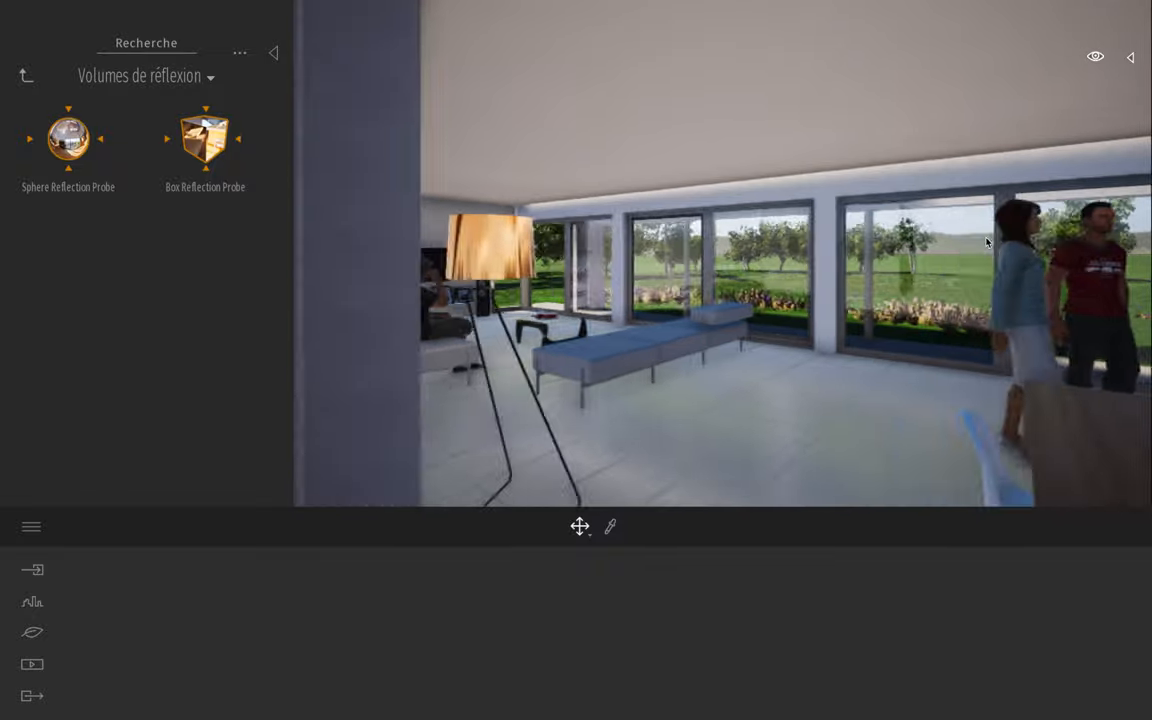
# Change the scene's time of day to dusk
pyautogui.press('Right')
pyautogui.press('Up')
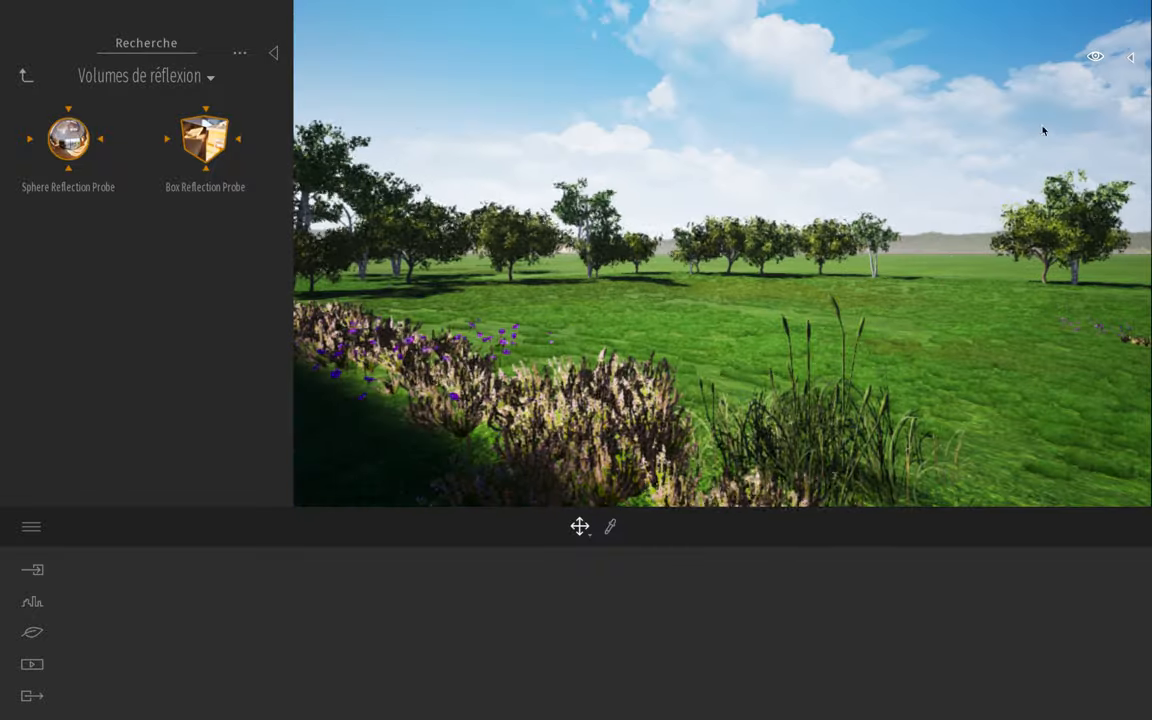
pyautogui.click(1095, 57)
pyautogui.click(1050, 266)
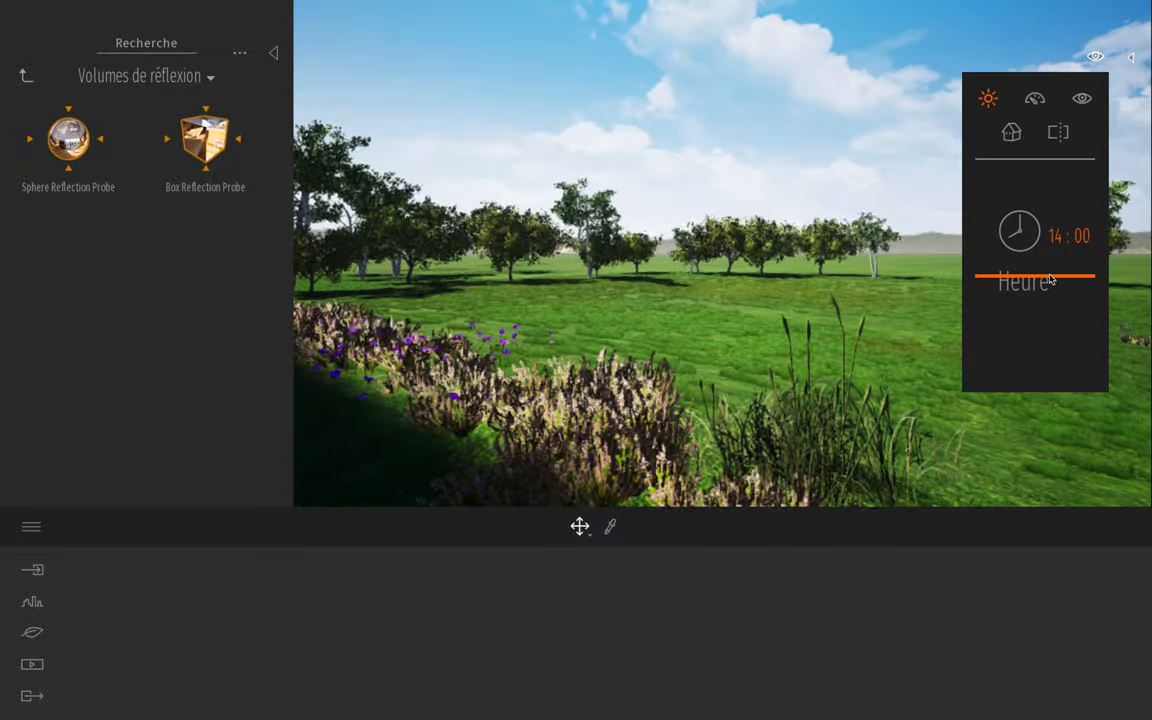
pyautogui.moveTo(1050, 262); pyautogui.dragTo(1051, 220)
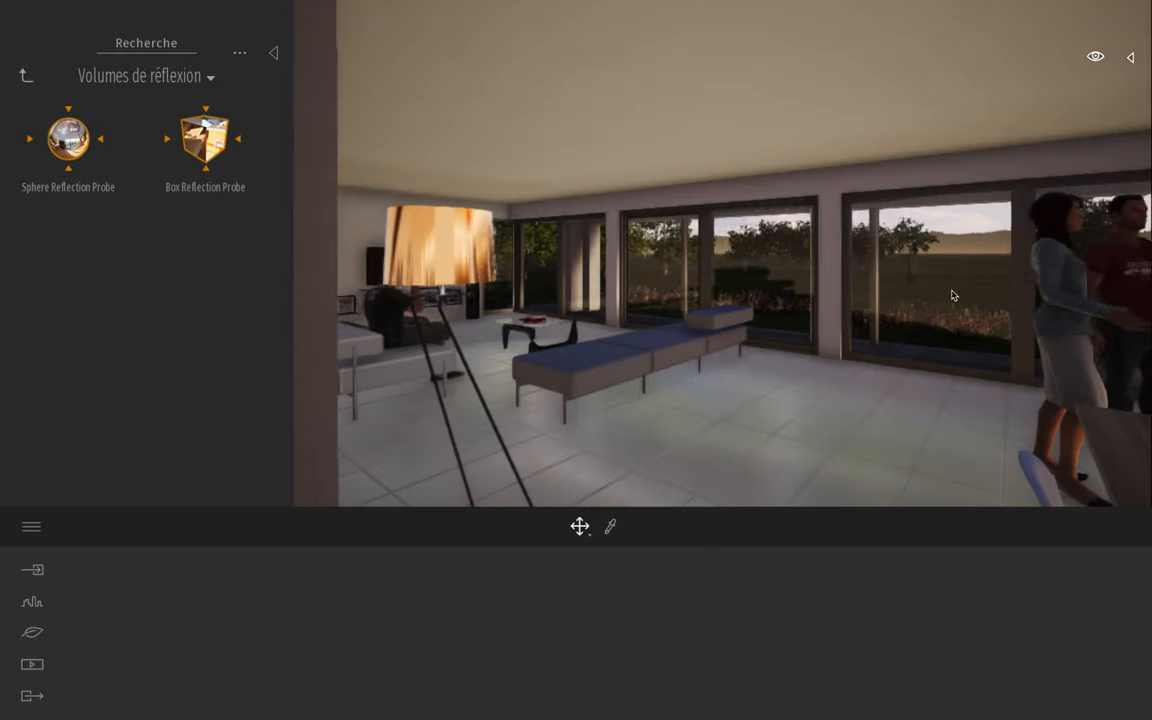
# Select the Box Reflection Probe and switch its visibility off and back on to compare the dusk reflections
pyautogui.press('Up')
pyautogui.moveTo(700, 385); pyautogui.dragTo(749, 352, button='right')
pyautogui.press('Down')
pyautogui.press('Up')
pyautogui.press('Down')
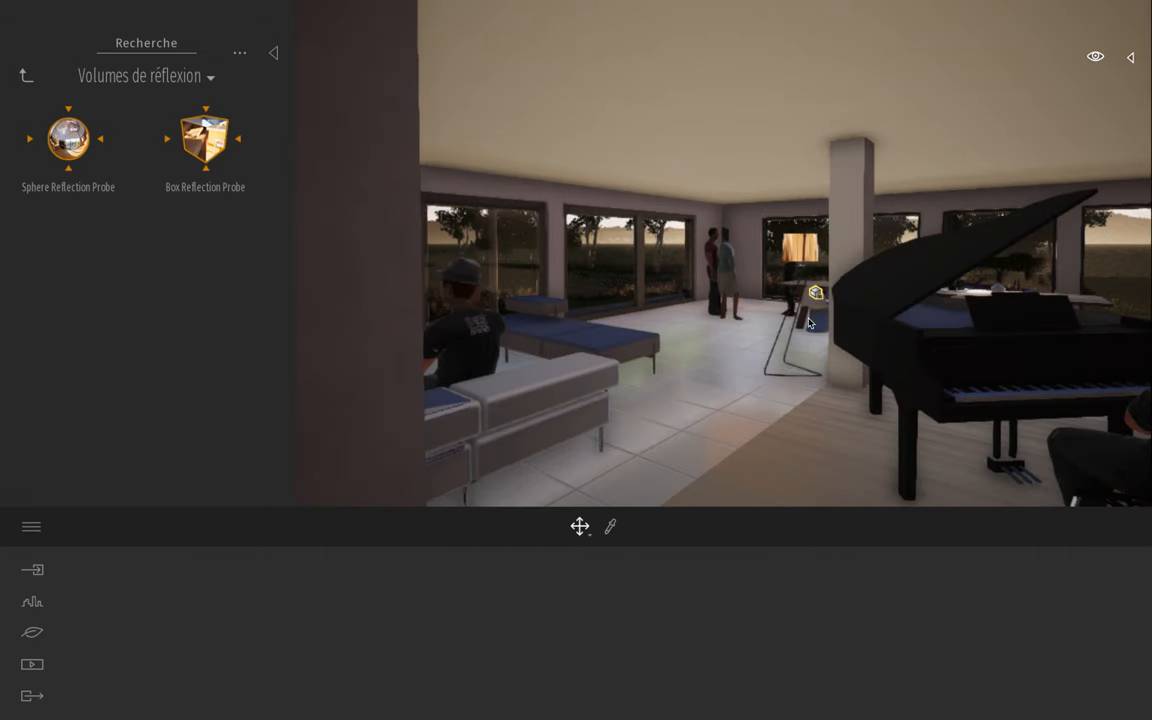
pyautogui.click(816, 294)
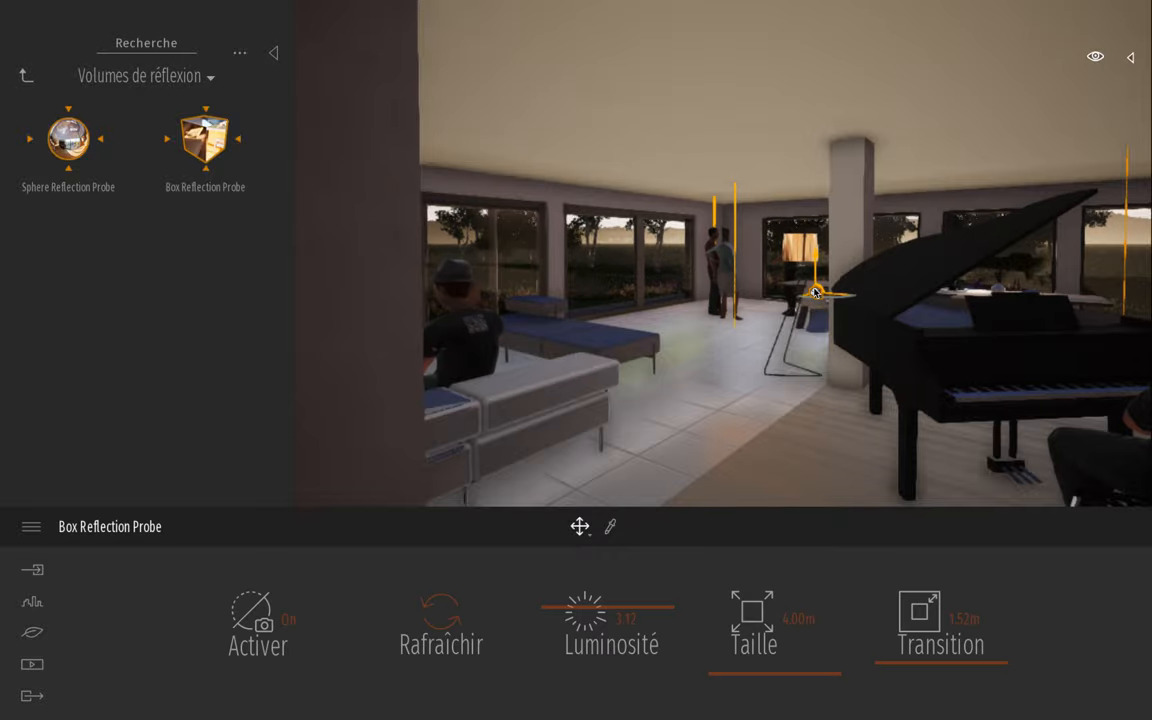
pyautogui.click(1131, 58)
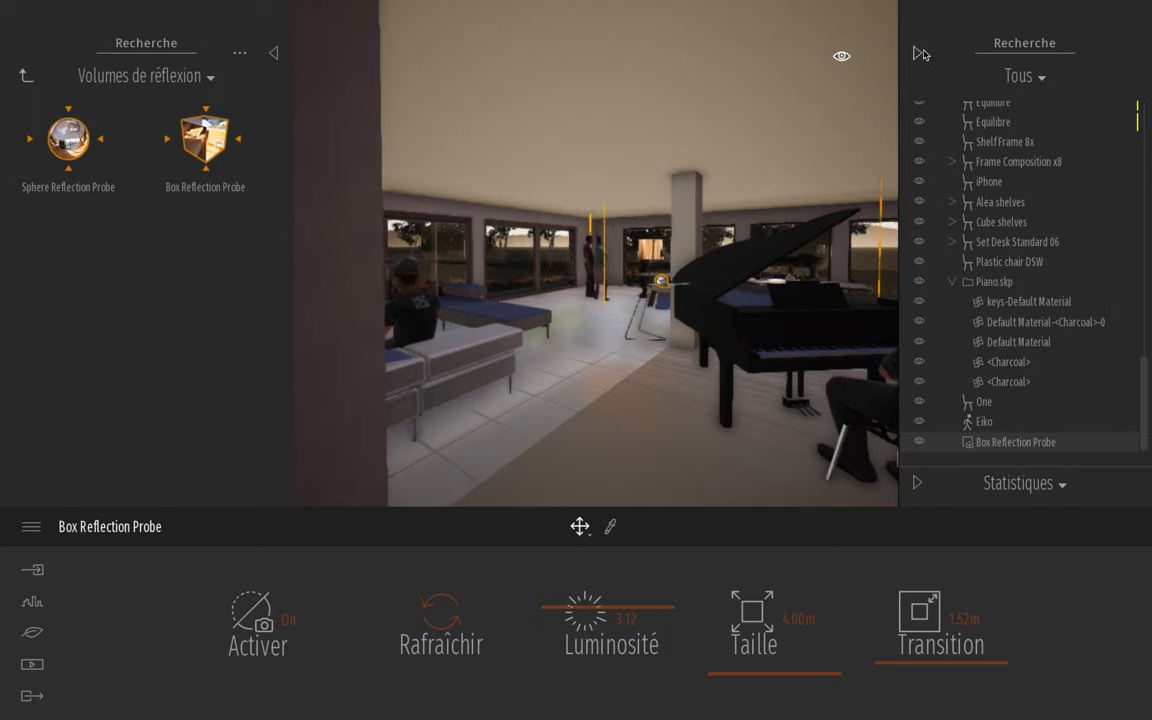
pyautogui.click(919, 442)
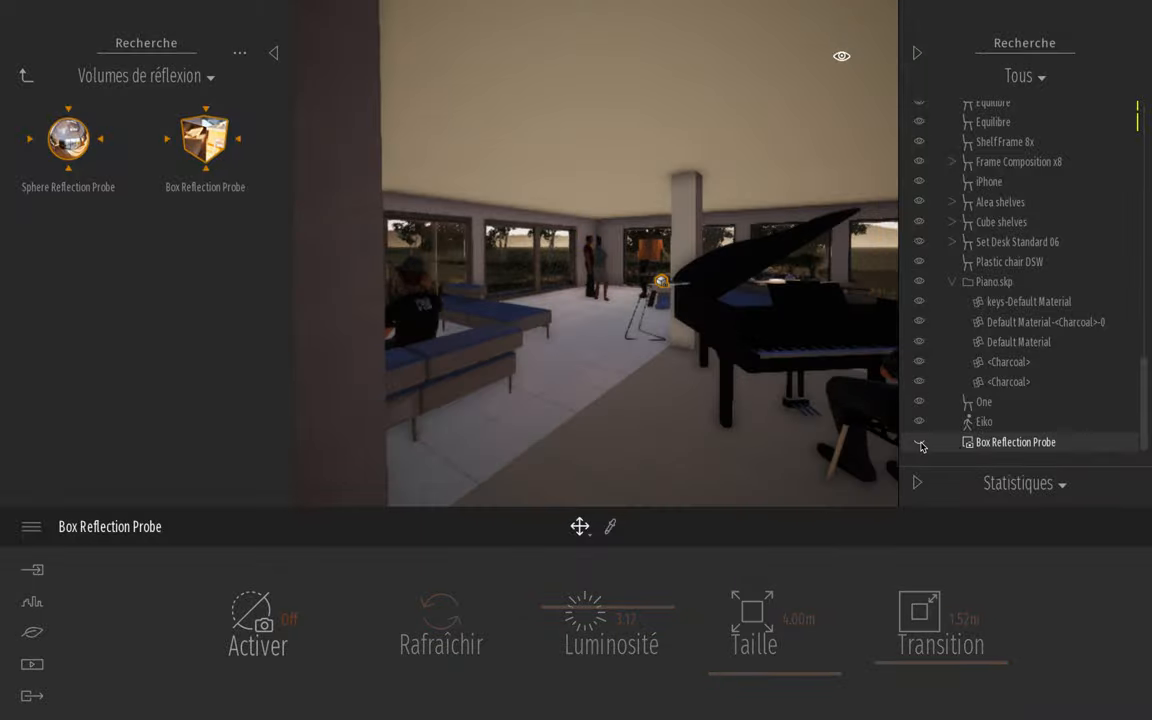
pyautogui.click(919, 442)
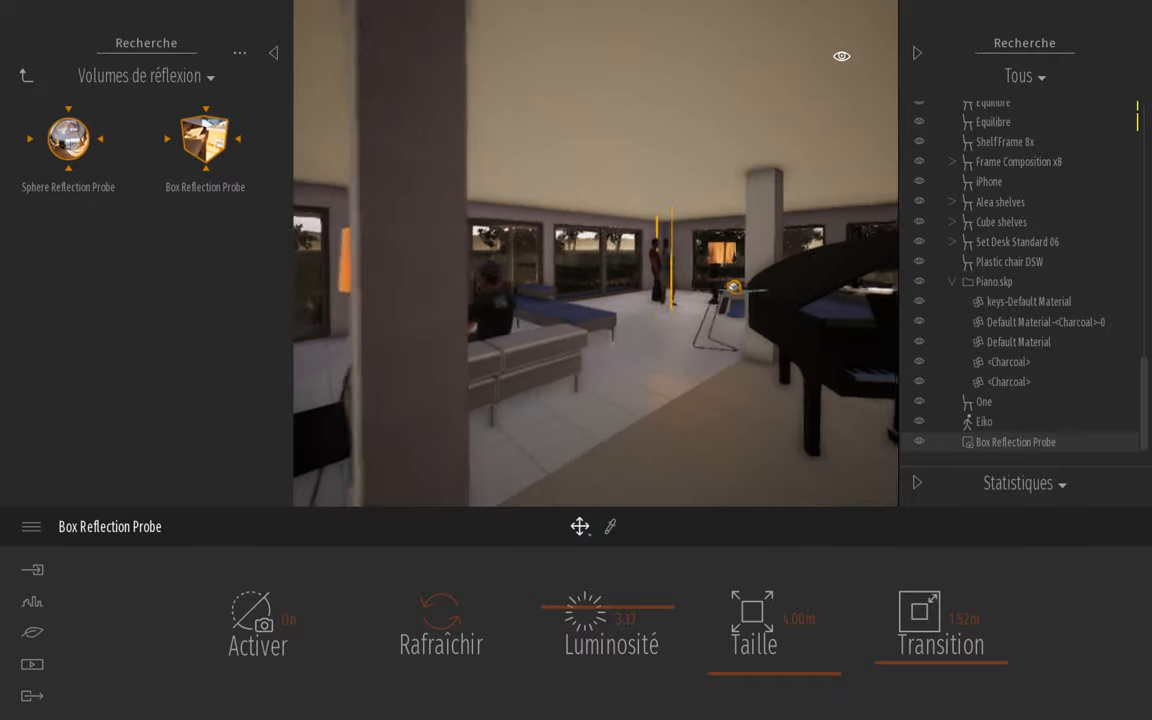
# Hide the Box Reflection Probe while viewing the benches and the window wall at dusk
pyautogui.press('Up')
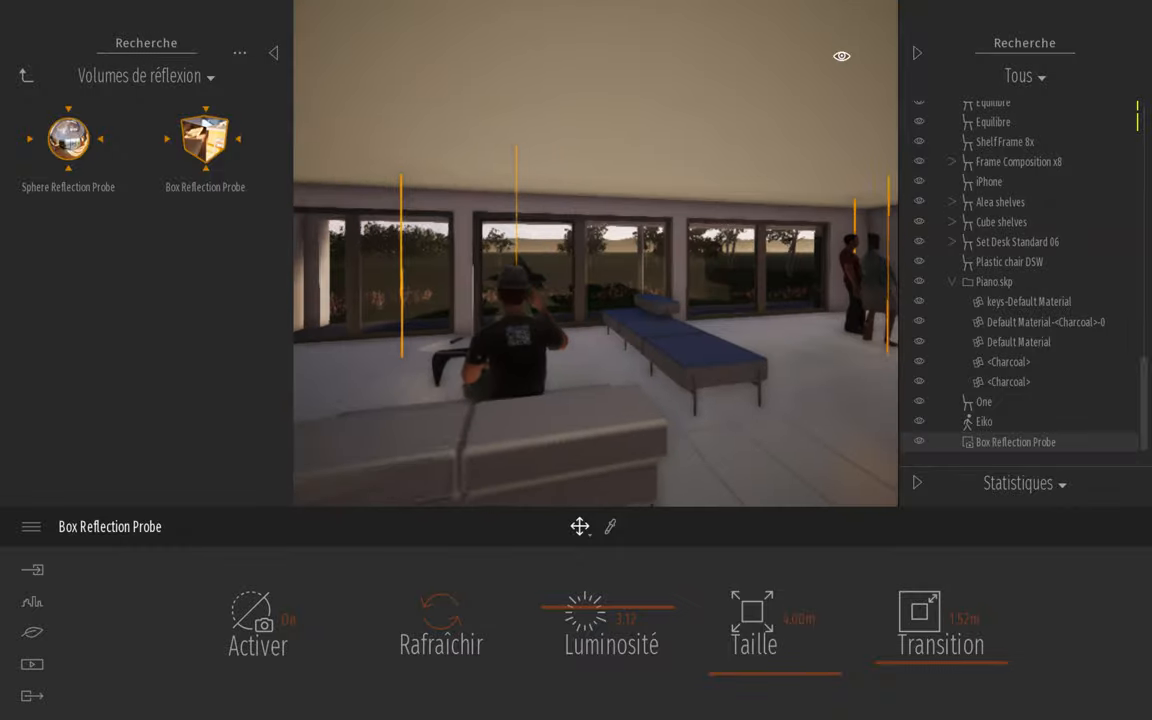
pyautogui.press('Down')
pyautogui.press('Up')
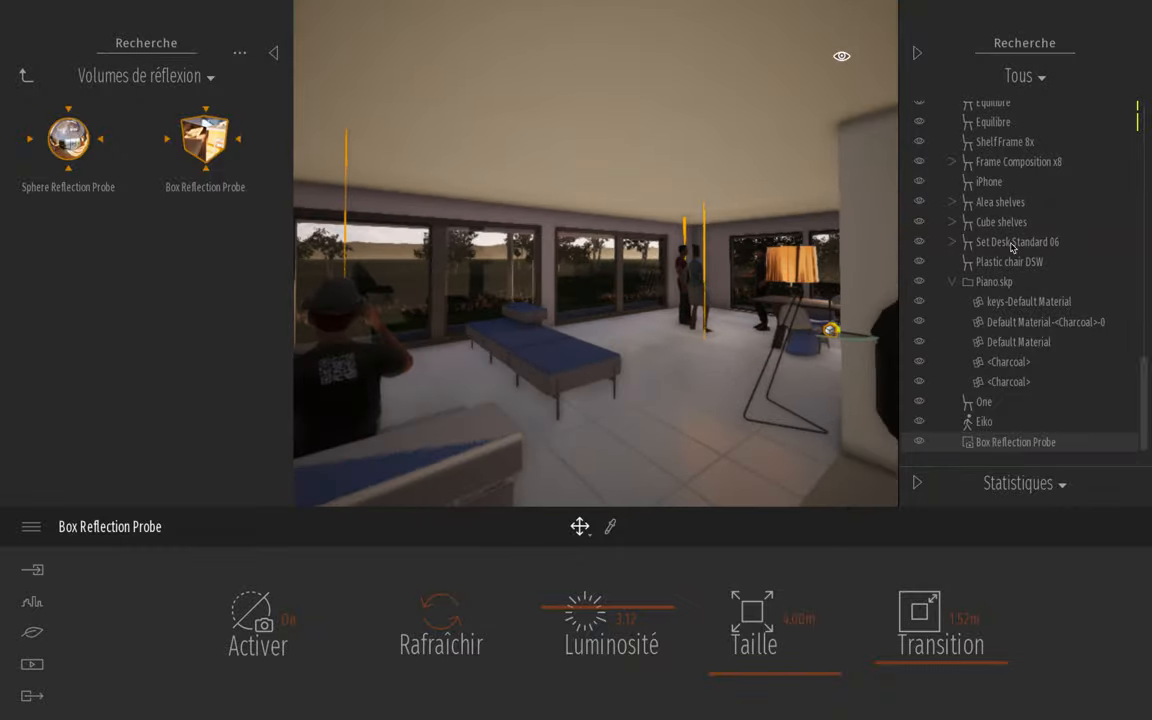
pyautogui.click(920, 442)
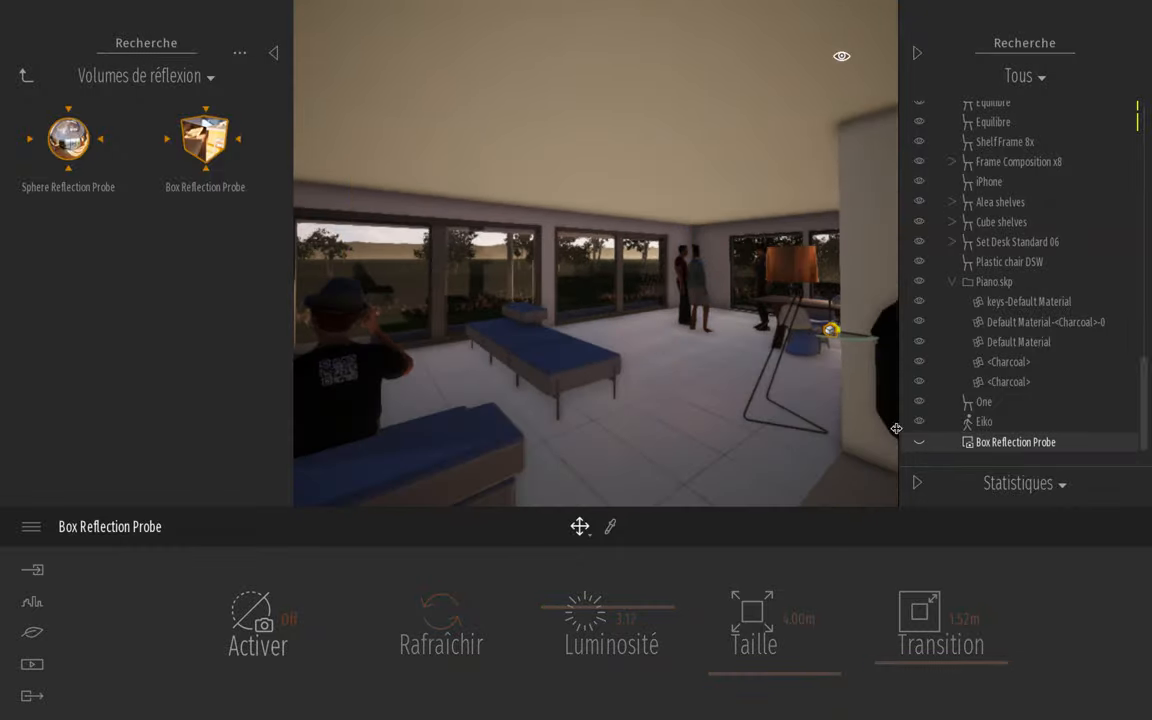
# Inspect the room from the dining table to the piano without the probe, and make the Box Reflection Probe visible again
pyautogui.press('Down')
pyautogui.press('Up')
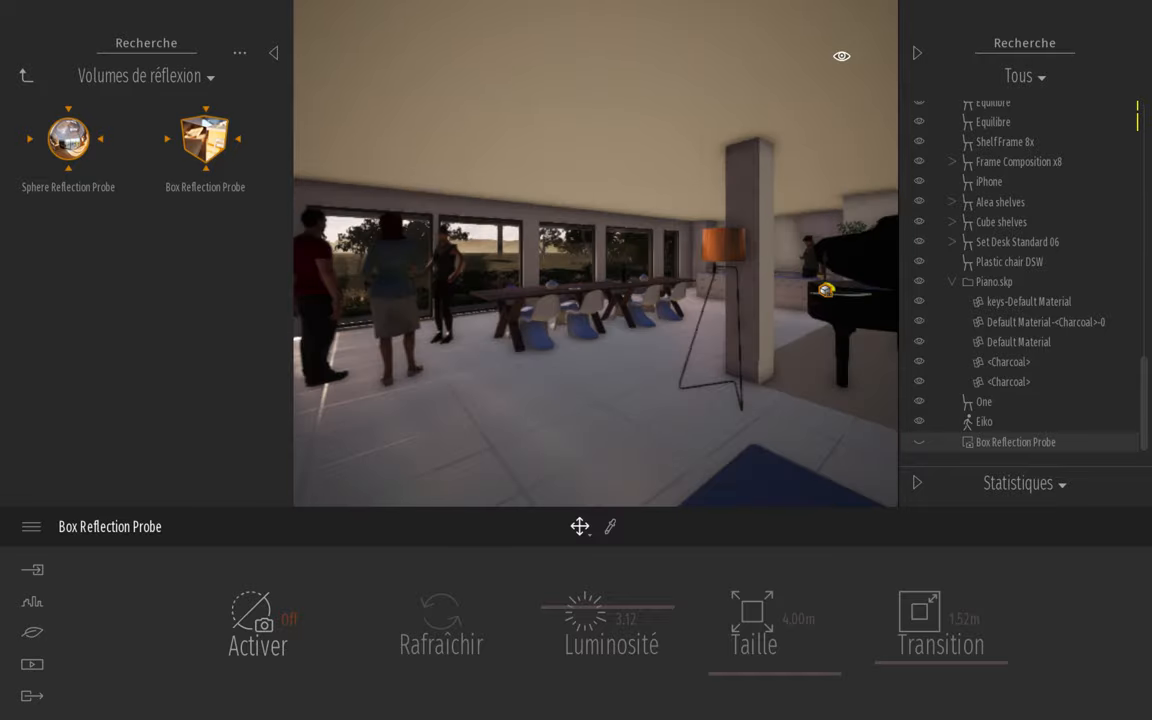
pyautogui.press('Up')
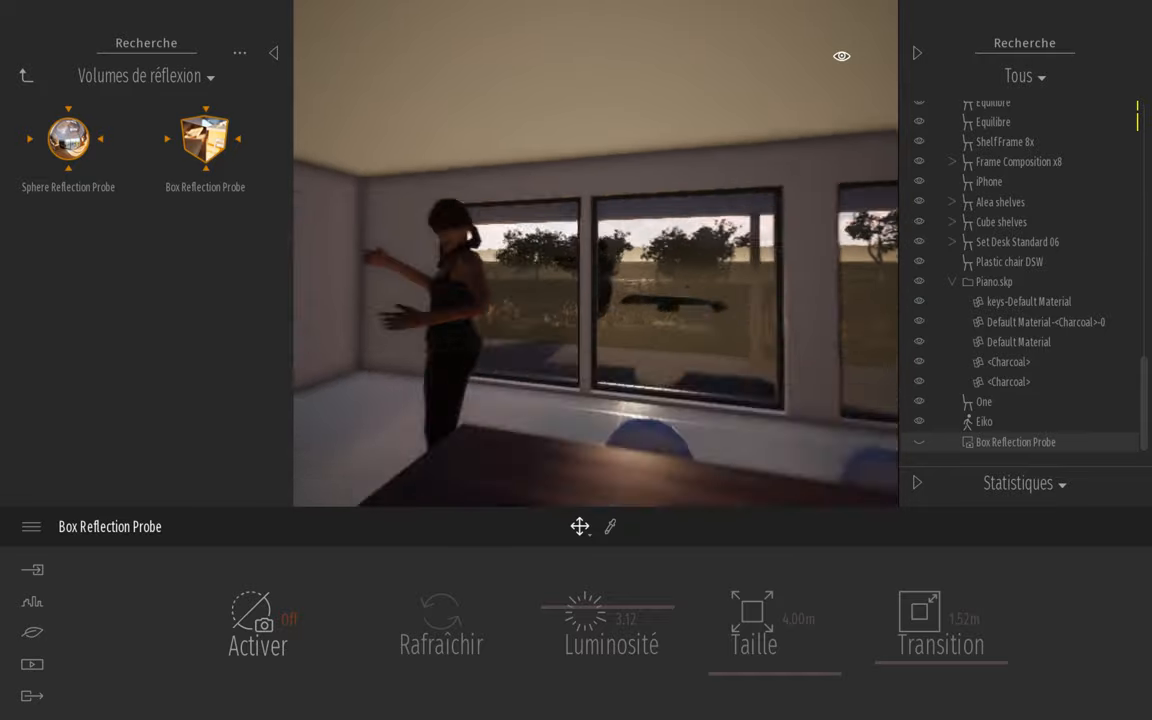
pyautogui.press('Down')
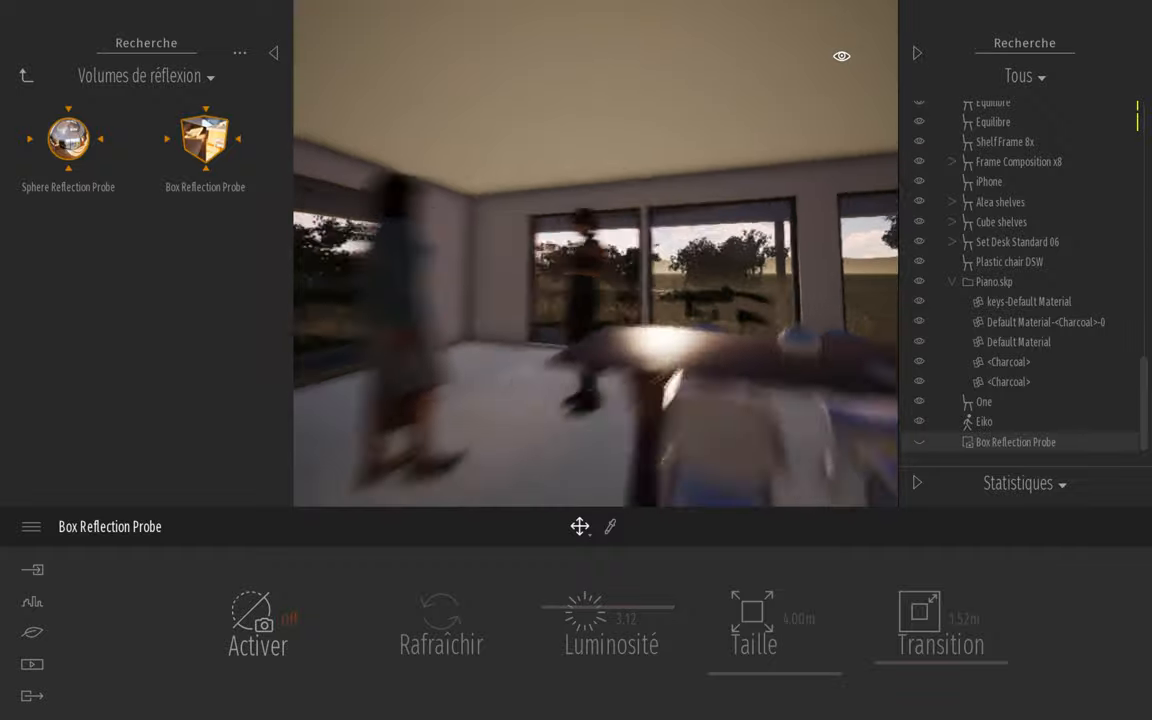
pyautogui.press('Down')
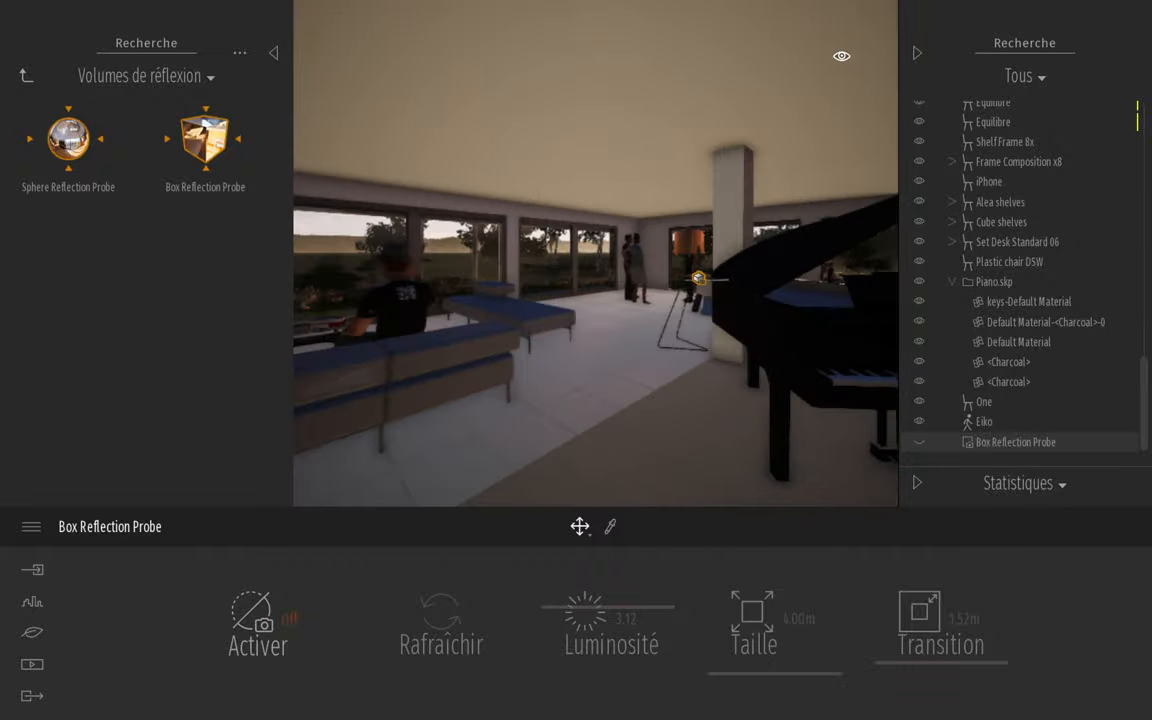
pyautogui.moveTo(610, 319); pyautogui.dragTo(661, 319, button='right')
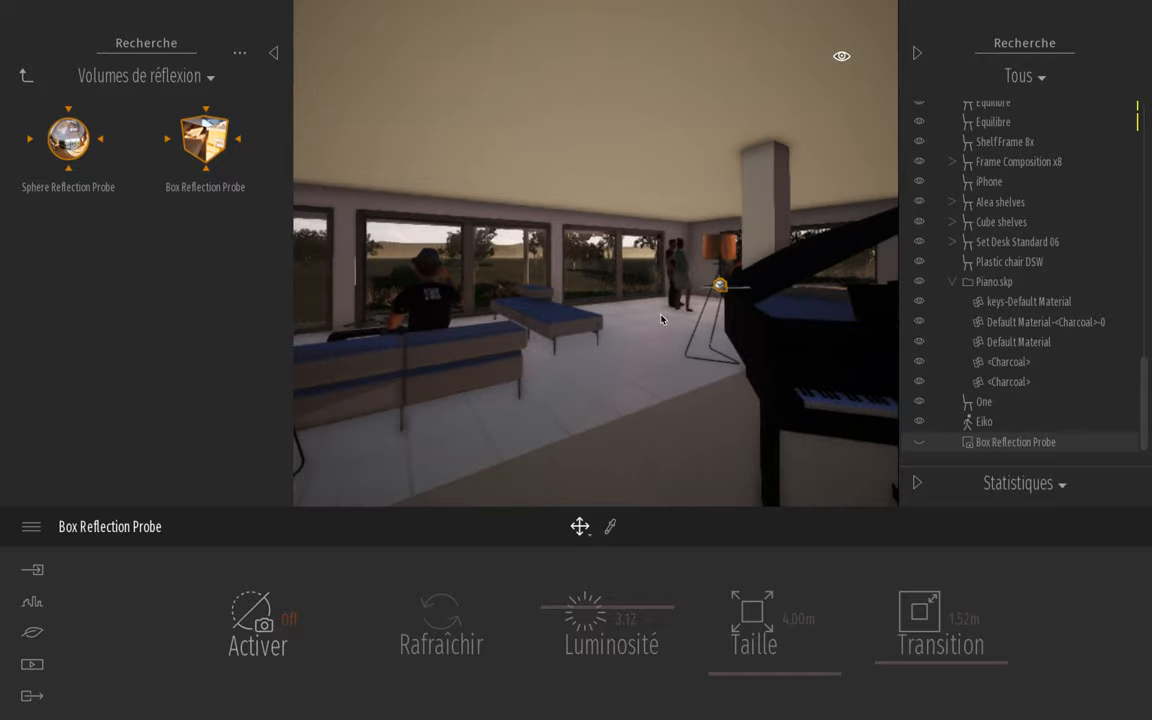
pyautogui.click(919, 442)
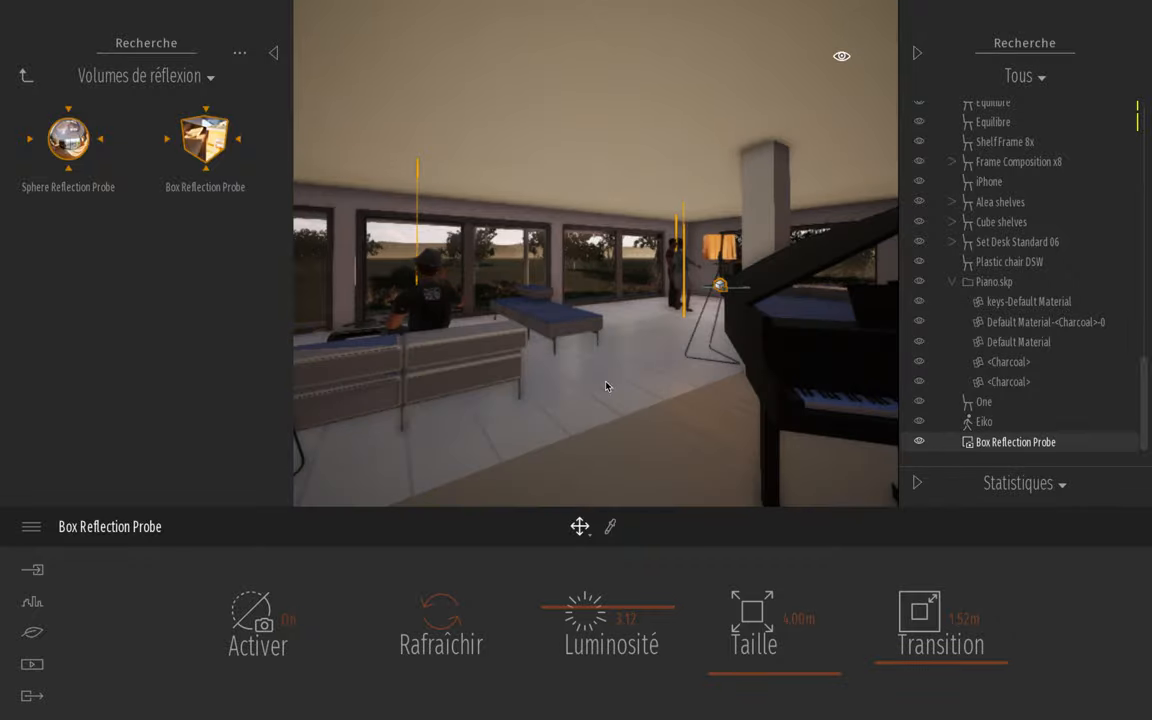
# Examine the dusk reflections on the tiled floor and around the floor lamp with the Box Reflection Probe enabled
pyautogui.press('Up')
pyautogui.press('Right')
pyautogui.moveTo(606, 386); pyautogui.dragTo(604, 357, button='right')
pyautogui.press('Down')
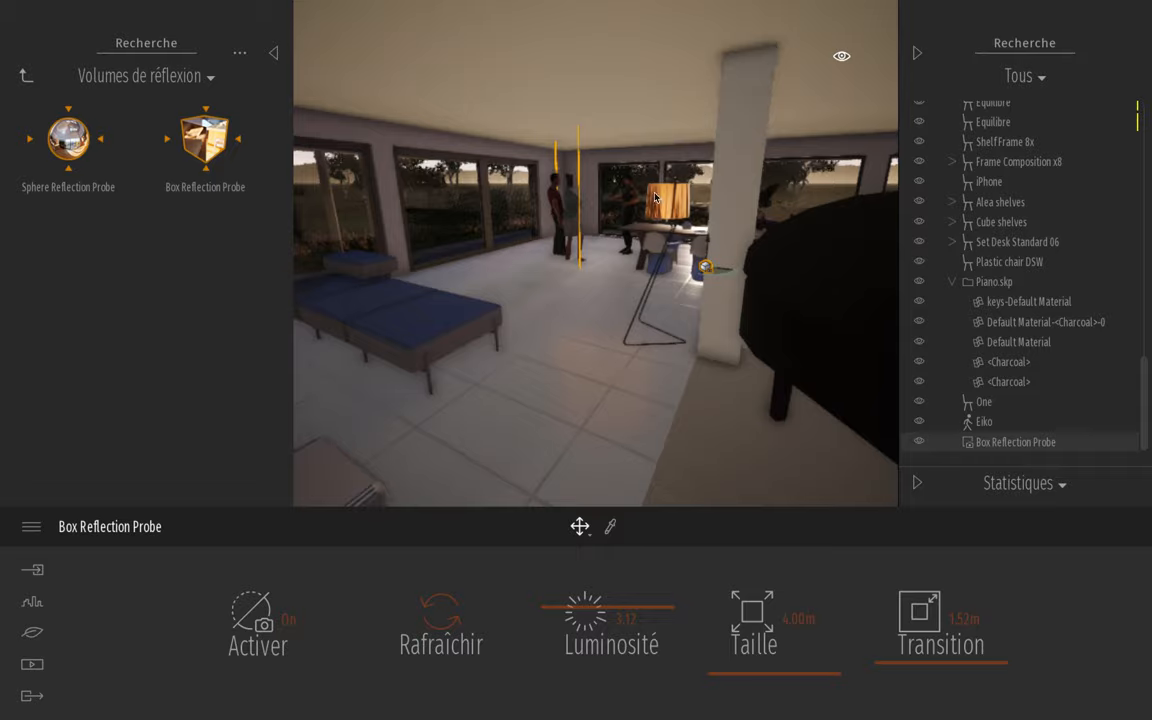
pyautogui.press('Up')
pyautogui.moveTo(604, 358); pyautogui.dragTo(530, 332, button='right')
pyautogui.press('Down')
pyautogui.press('Down')
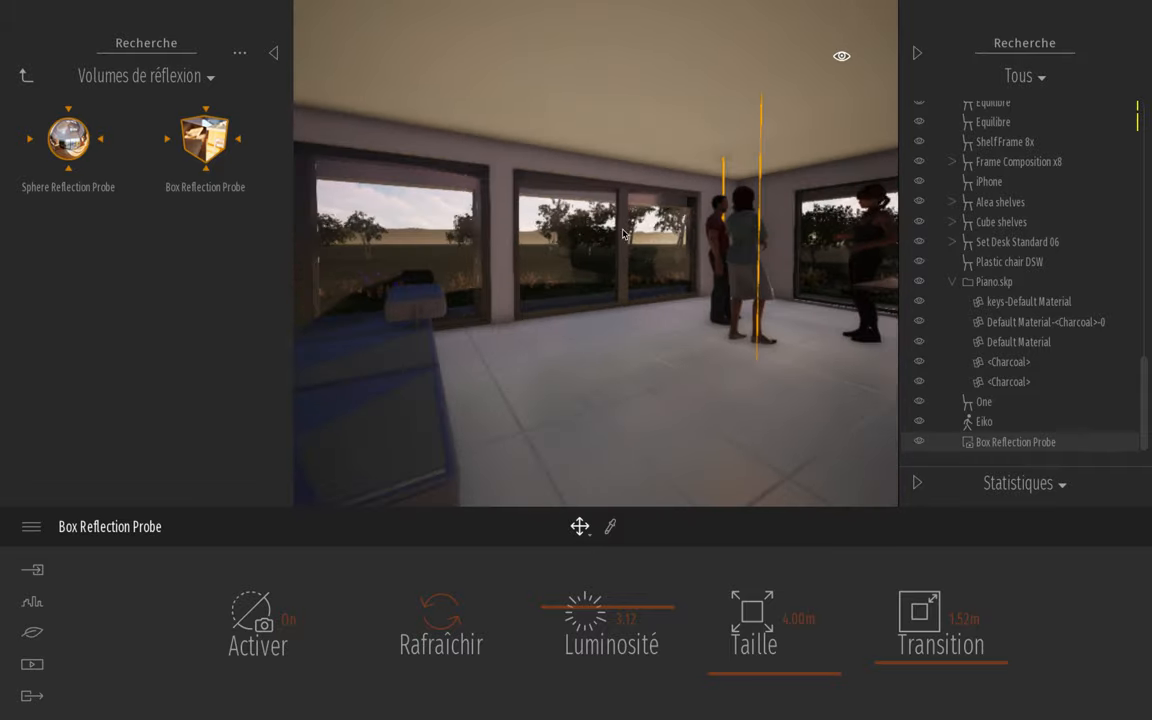
# Inspect the garden-side window glass up close beside the standing figures, and view the dining area from the blue bench
pyautogui.moveTo(753, 265)
pyautogui.mouseDown(button='right')
pyautogui.moveTo(727, 254)
pyautogui.moveTo(763, 270)
pyautogui.mouseUp(button='right')
pyautogui.press('Down')
pyautogui.moveTo(696, 310); pyautogui.dragTo(640, 283, button='middle')
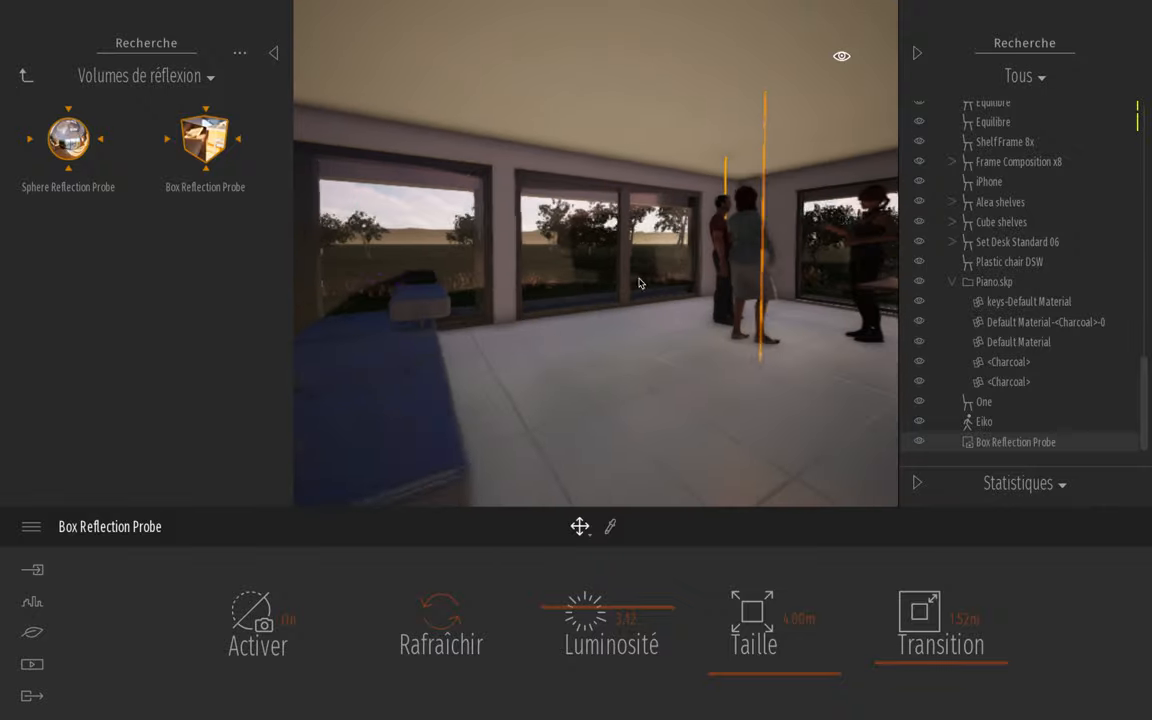
pyautogui.scroll(5, 646, 281)
pyautogui.scroll(-8, 648, 293)
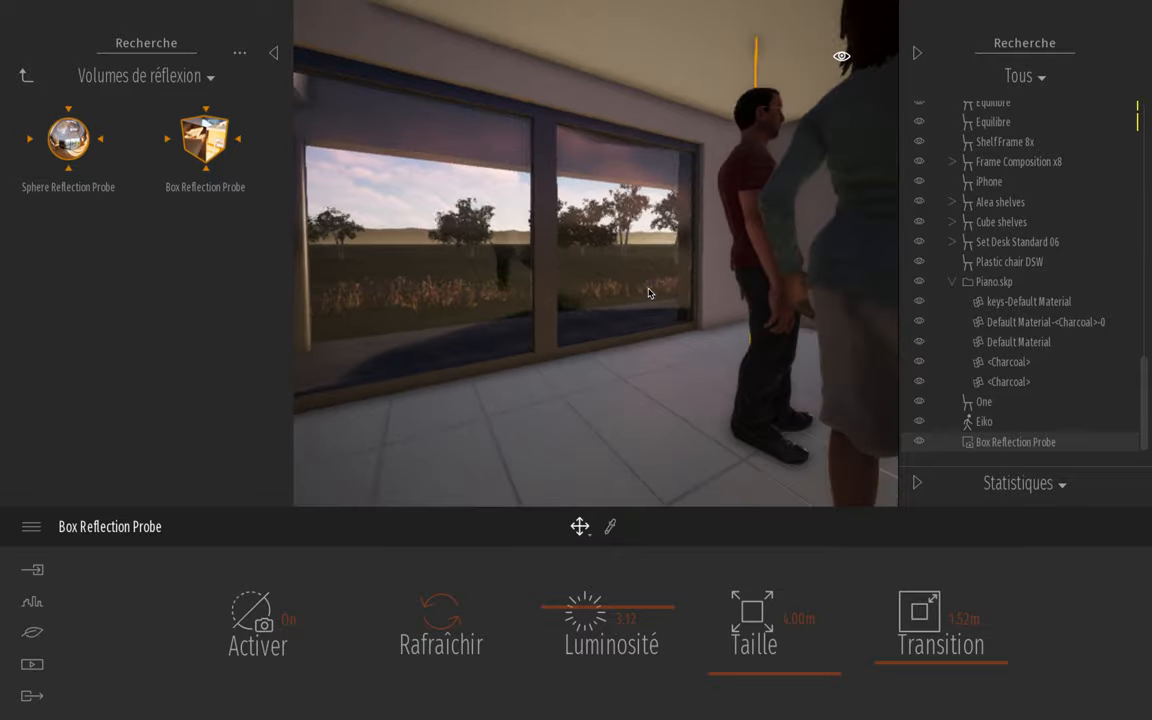
pyautogui.moveTo(650, 309)
pyautogui.mouseDown(button='right')
pyautogui.moveTo(350, 310)
pyautogui.moveTo(820, 310)
pyautogui.moveTo(649, 310)
pyautogui.mouseUp(button='right')
pyautogui.press('Up')
pyautogui.press('Down')
pyautogui.press('Up')
pyautogui.press('Down')
pyautogui.press('Left')
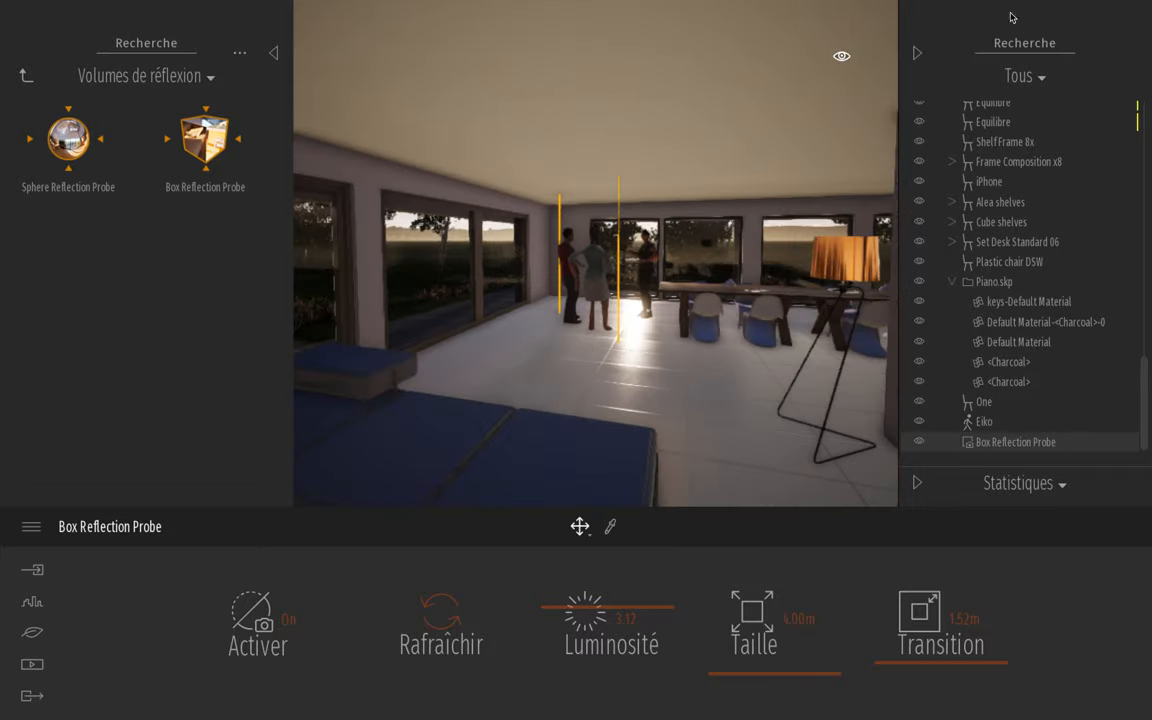